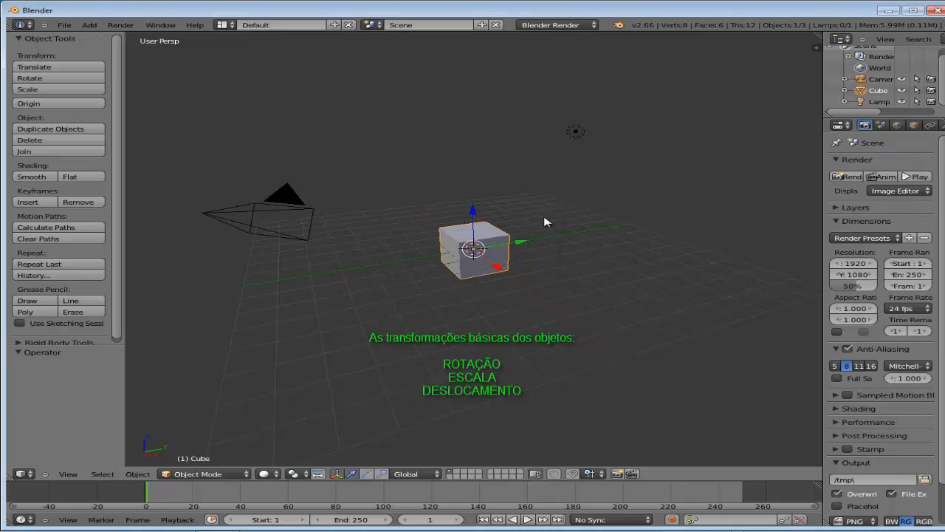
- Move the cube about 1.57 units along the X axis
key(g)
key(x)
click(567, 214)
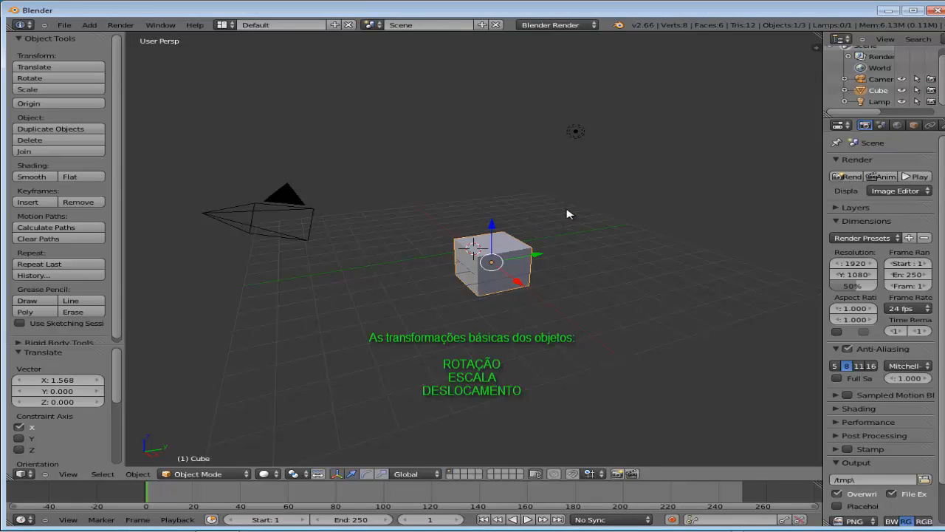
- Try scaling the cube uniformly and moving it freely, cancelling both transformations
key(s)
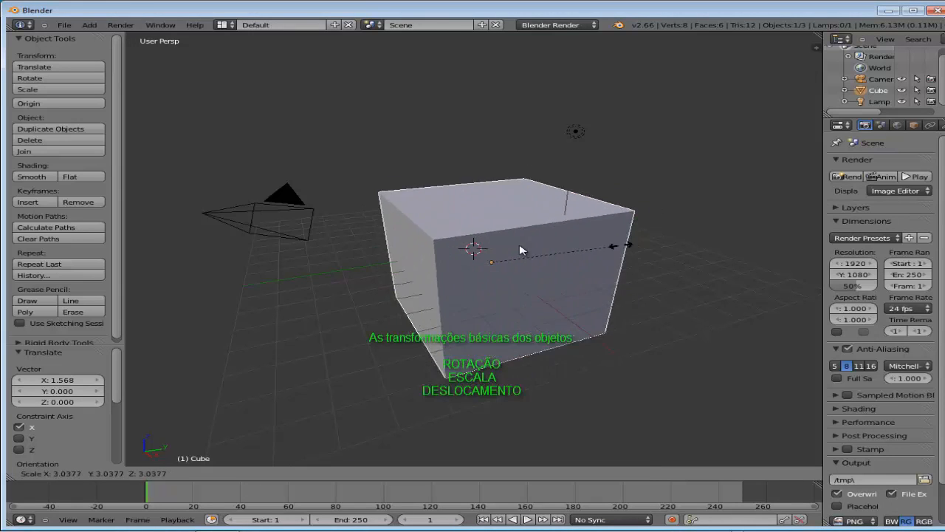
key(Escape)
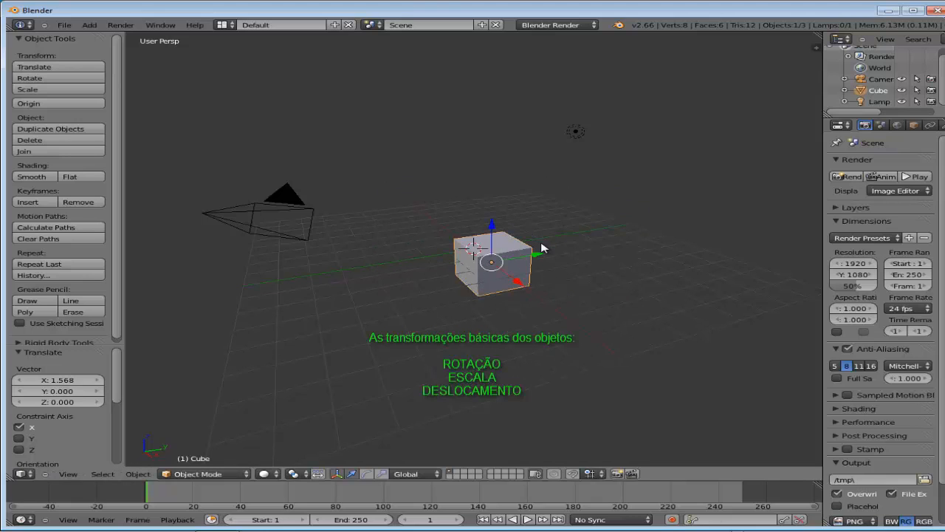
key(g)
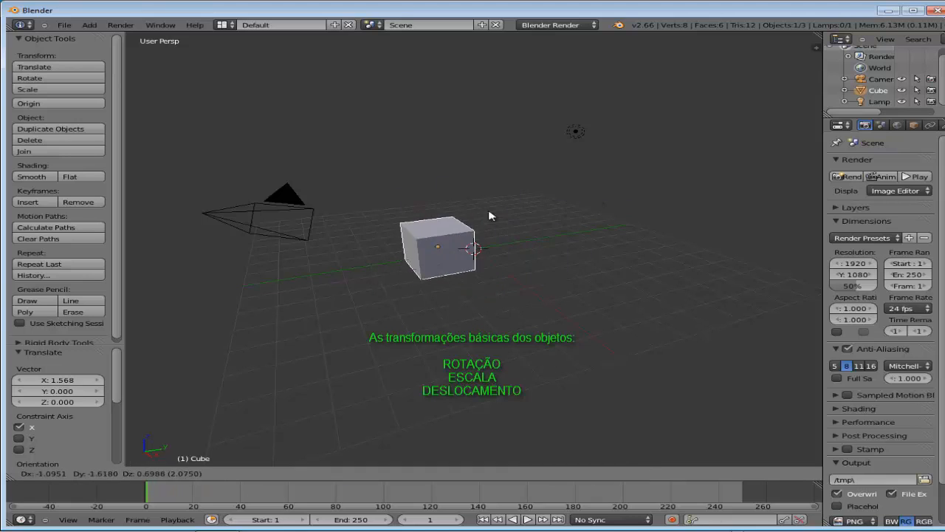
key(Escape)
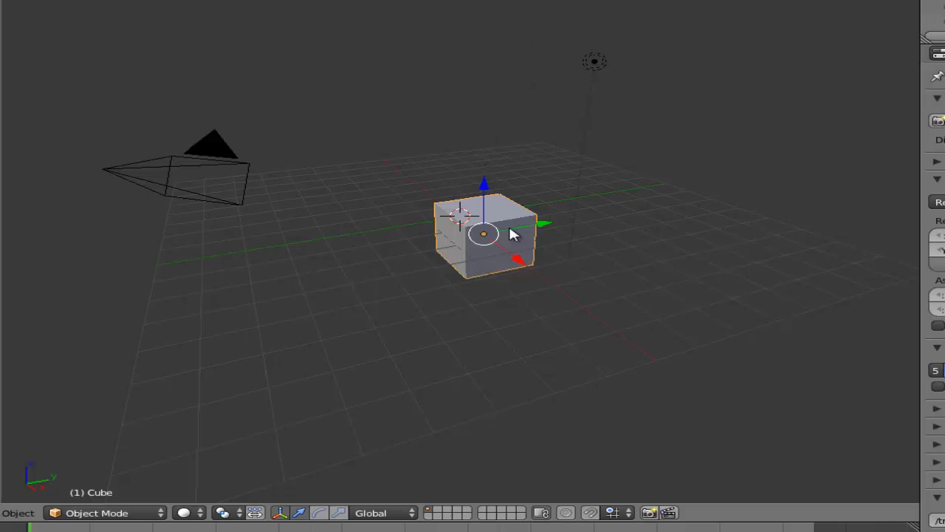
- Reposition the cube along the X, Z and Y axes with the translate manipulator's arrows
drag(521, 258, 520, 202)
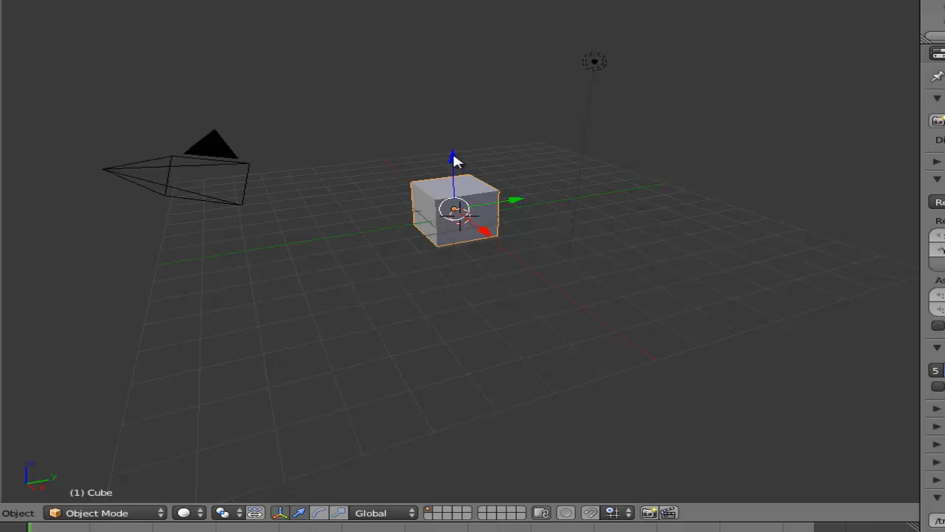
drag(455, 160, 440, 136)
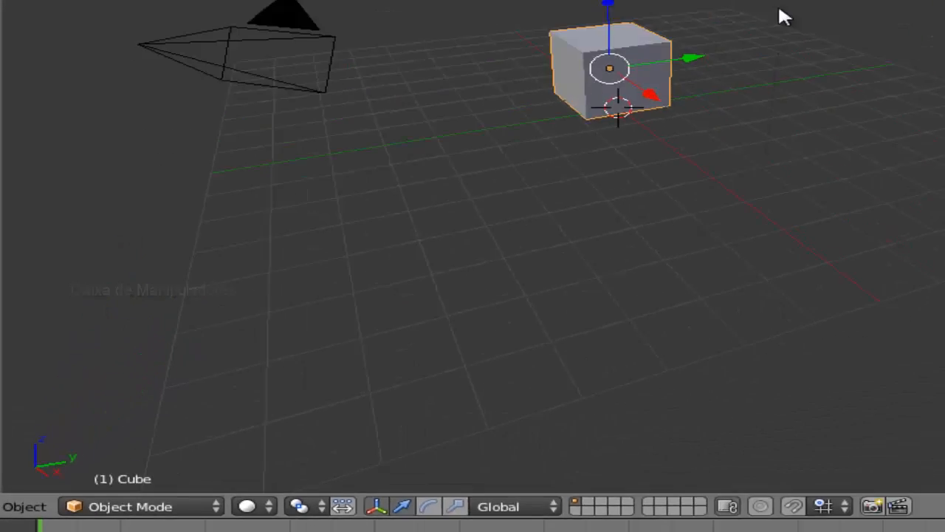
mouse_move(539, 170)
mouse_down()
mouse_move(599, 158)
mouse_move(391, 188)
mouse_move(526, 168)
mouse_up()
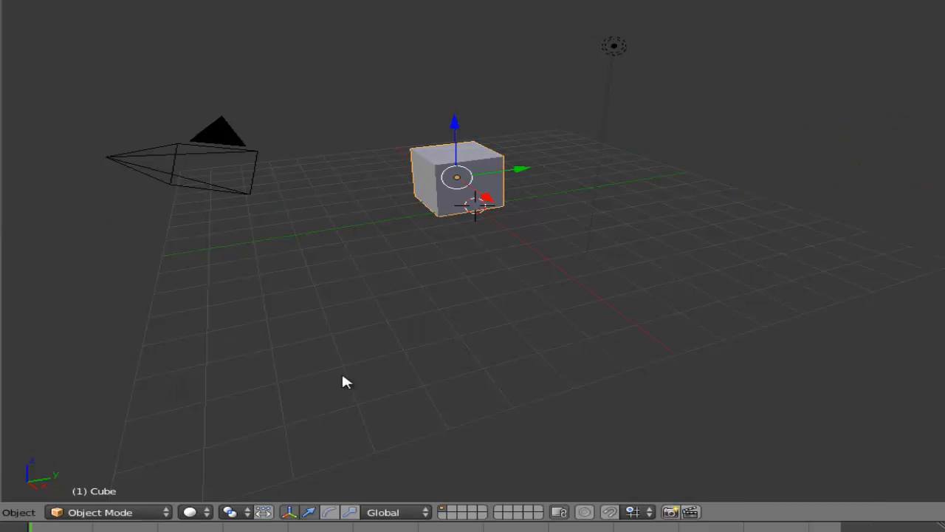
mouse_move(491, 203)
mouse_down()
mouse_move(553, 264)
mouse_move(542, 239)
mouse_move(504, 213)
mouse_up()
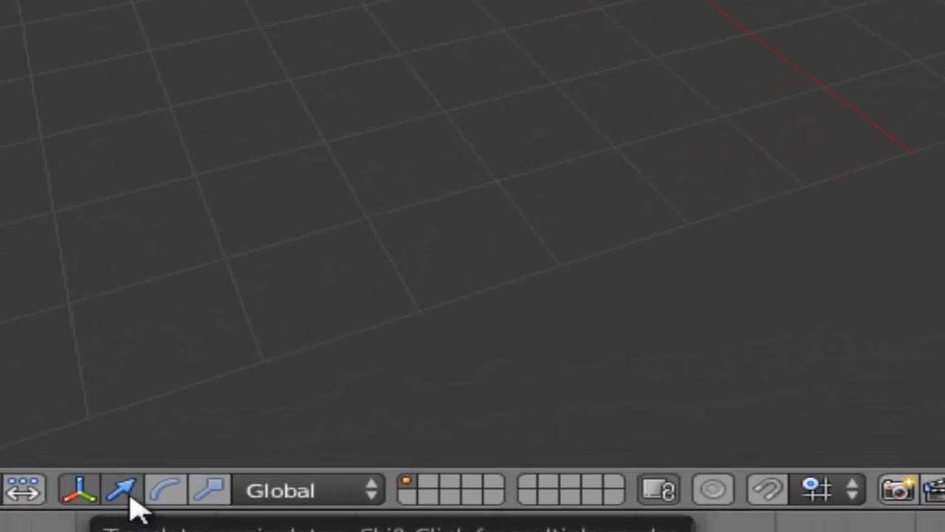
- Switch to the rotate manipulator and turn the cube slightly with its Y, Z and X rings
shift+click(169, 493)
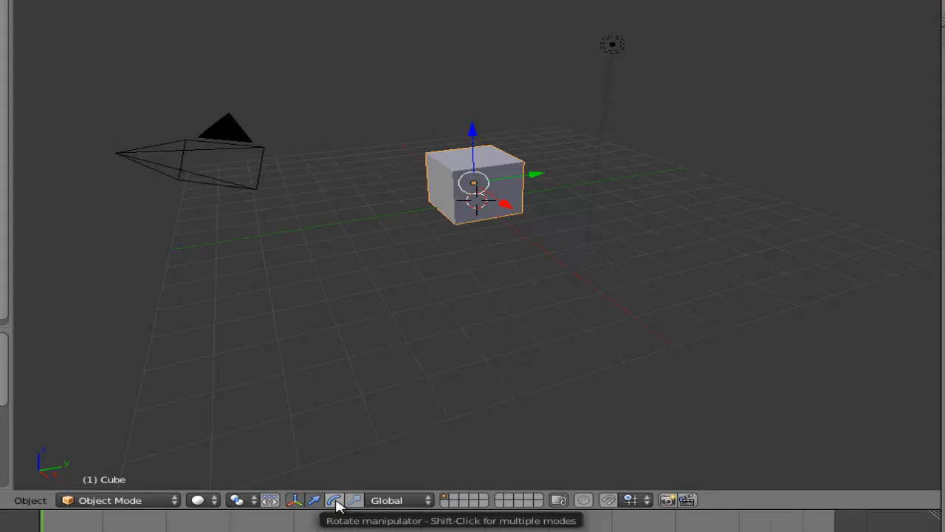
click(334, 501)
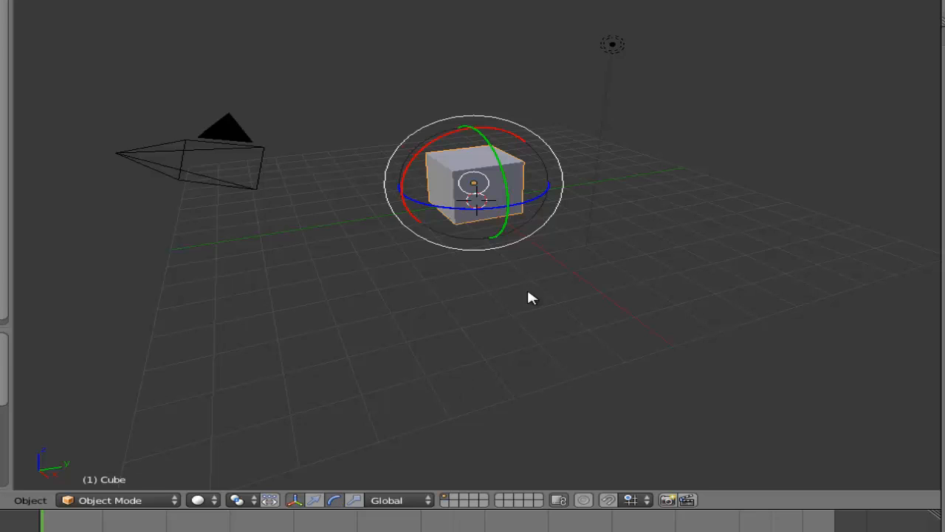
click(481, 143)
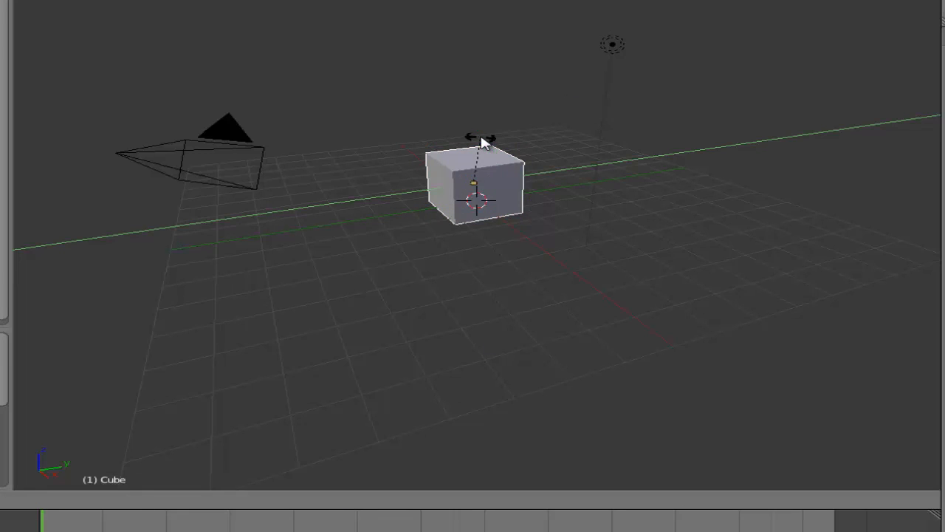
drag(482, 142, 489, 106)
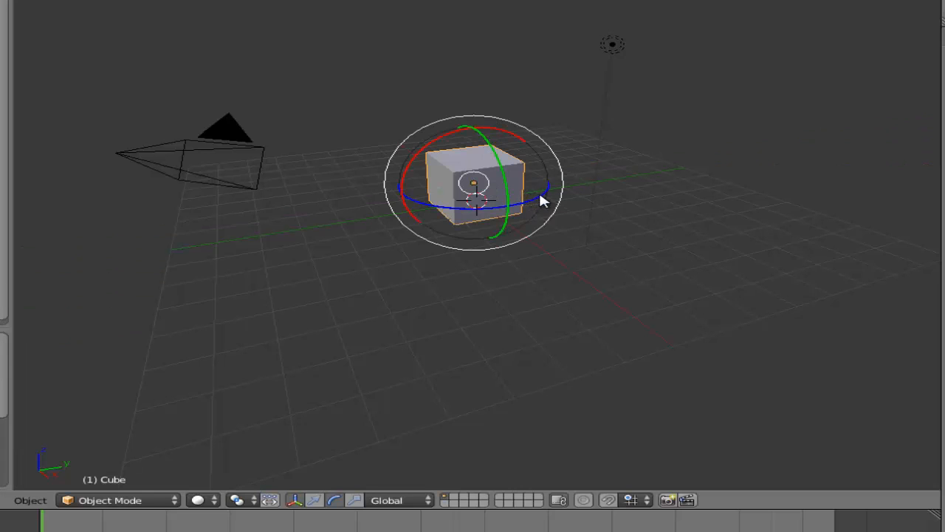
drag(544, 201, 474, 216)
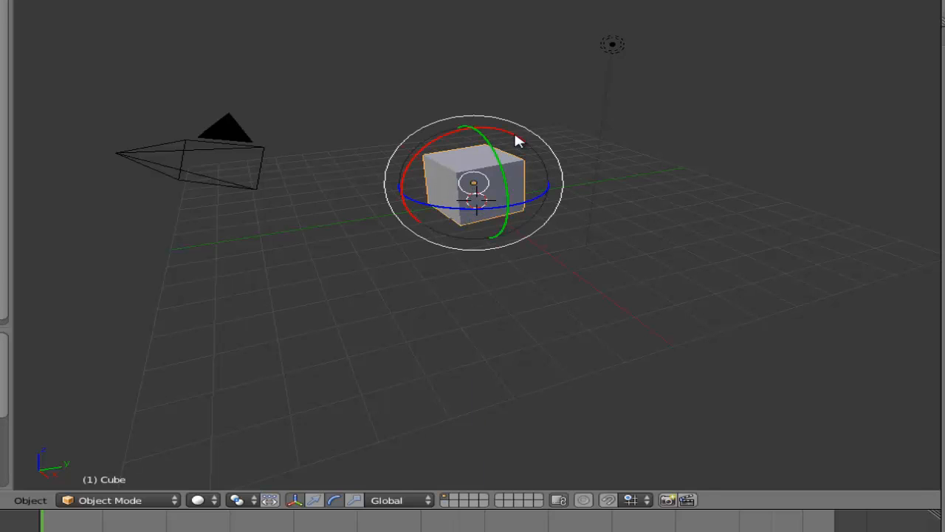
drag(516, 140, 443, 171)
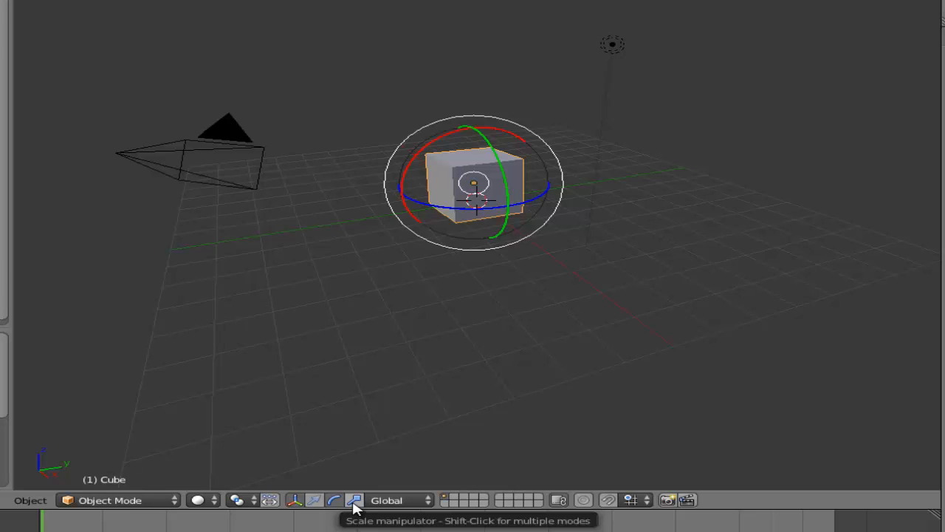
- Switch to the scale manipulator and resize the cube along Z, Y and X, with a factor of about 1.58 along X
click(354, 502)
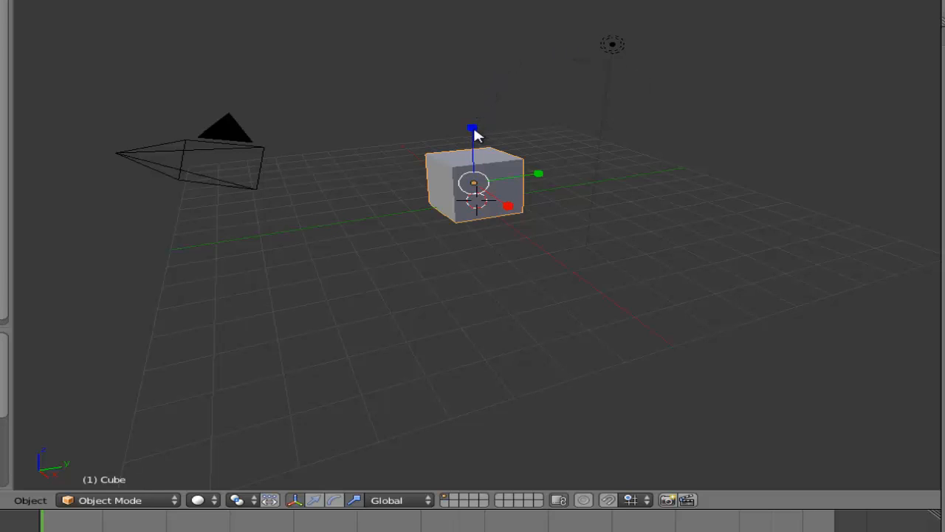
mouse_move(474, 129)
mouse_down()
mouse_move(481, 0)
mouse_move(465, 153)
mouse_move(478, 22)
mouse_move(462, 95)
mouse_move(479, 141)
mouse_up()
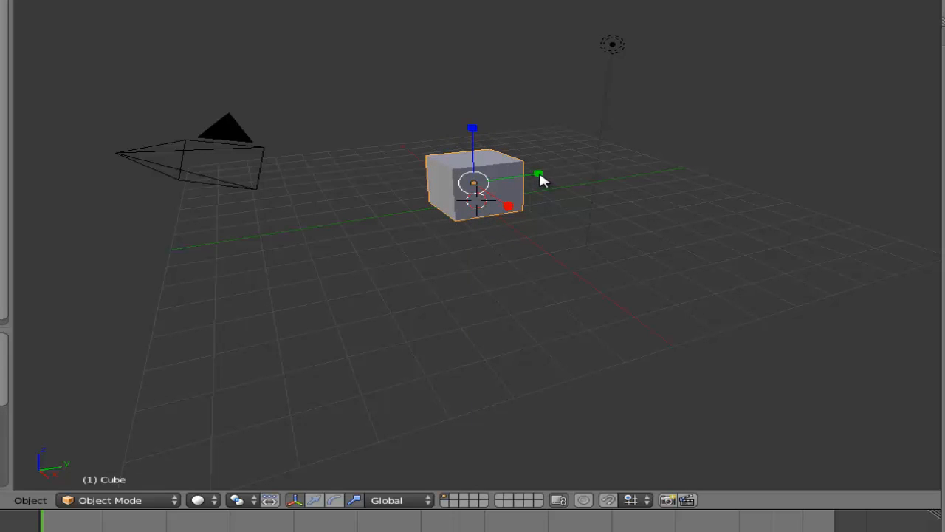
mouse_move(540, 180)
mouse_down()
mouse_move(722, 144)
mouse_move(549, 171)
mouse_up()
drag(511, 211, 538, 214)
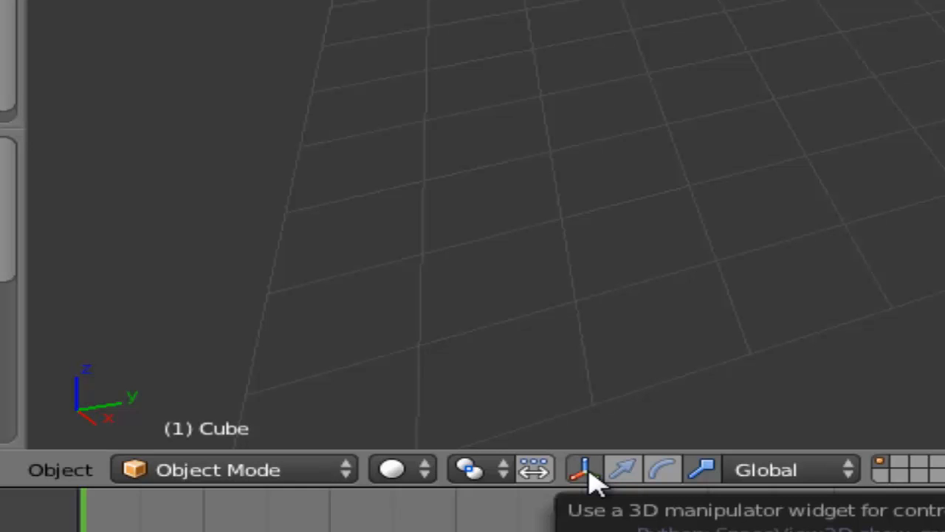
- Toggle the 3D manipulator widget's display off and on, leaving it hidden
click(584, 470)
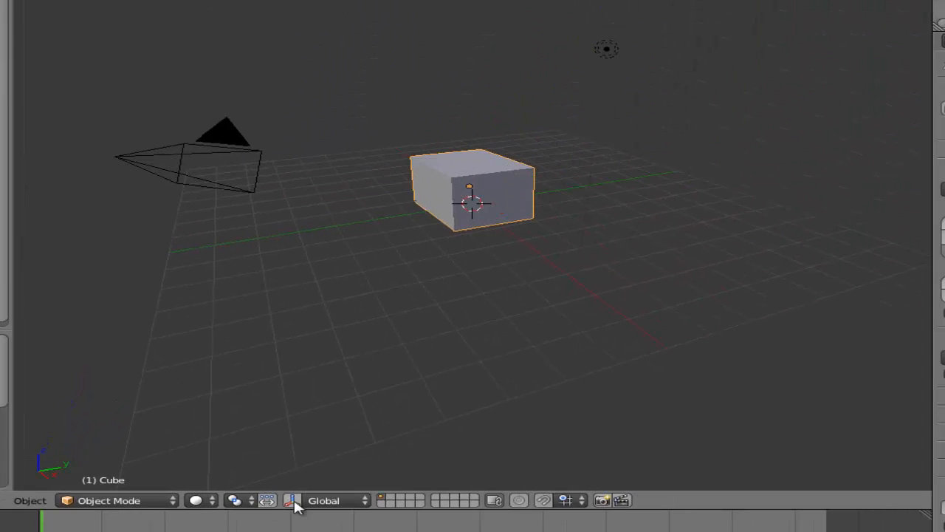
click(294, 502)
click(292, 501)
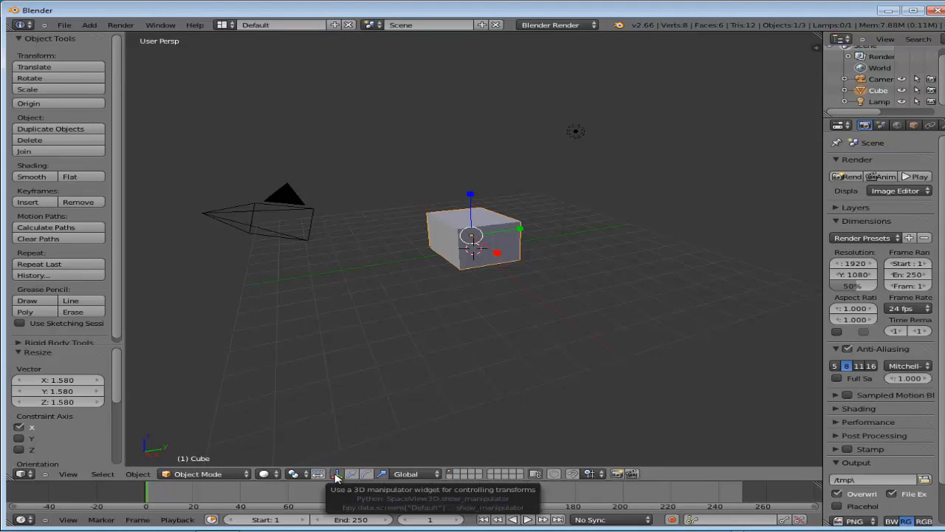
click(336, 475)
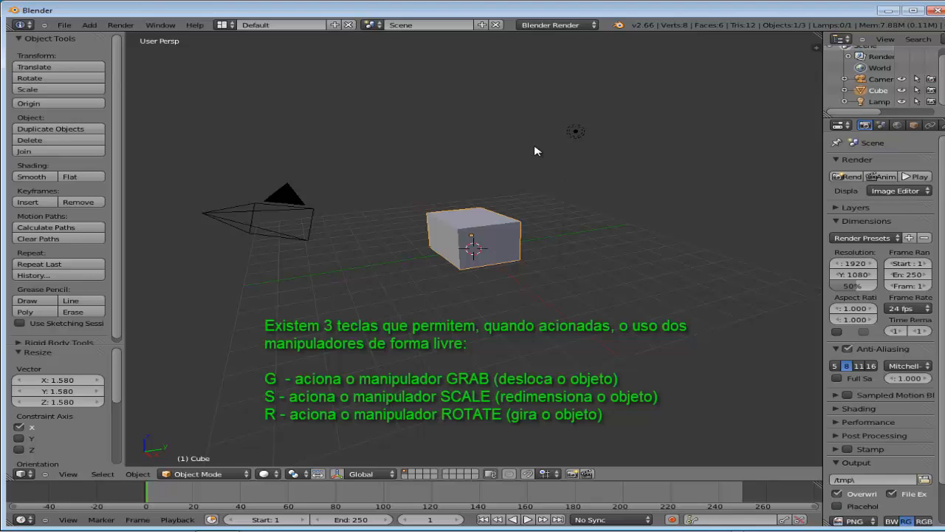
- Try the free Grab, Scale and Rotate transformations on the cube without the manipulator, cancelling each one
key(g)
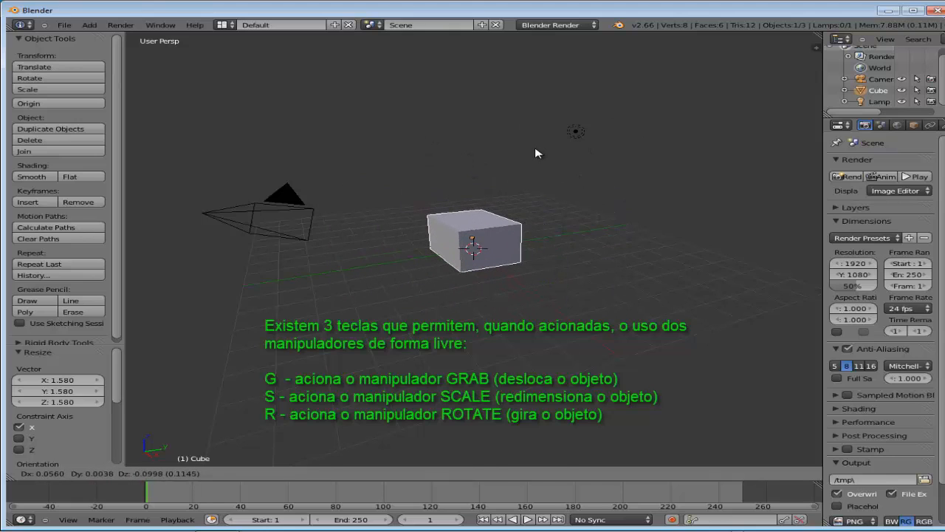
key(Escape)
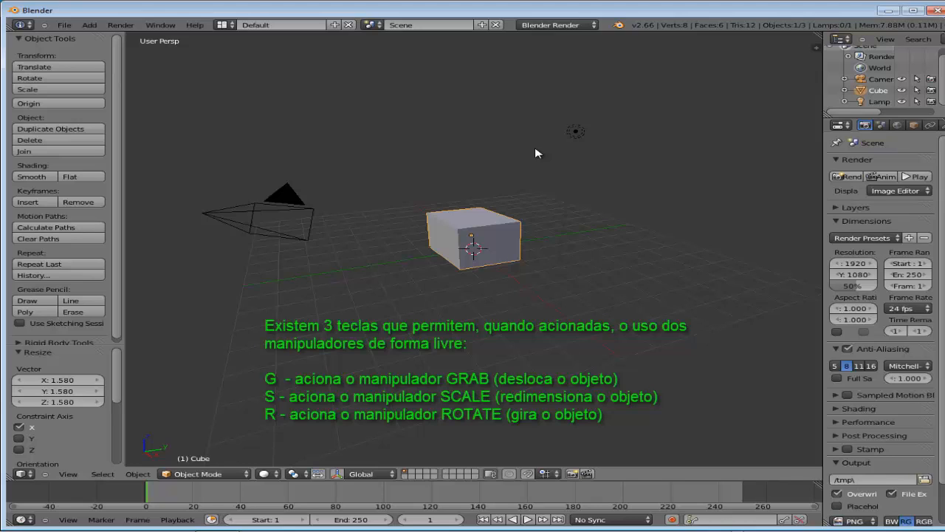
key(s)
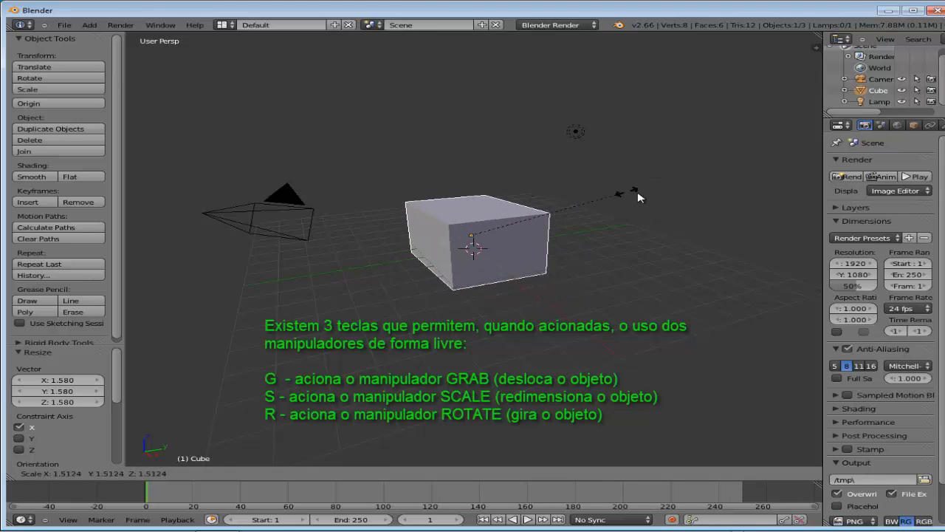
right_click(595, 185)
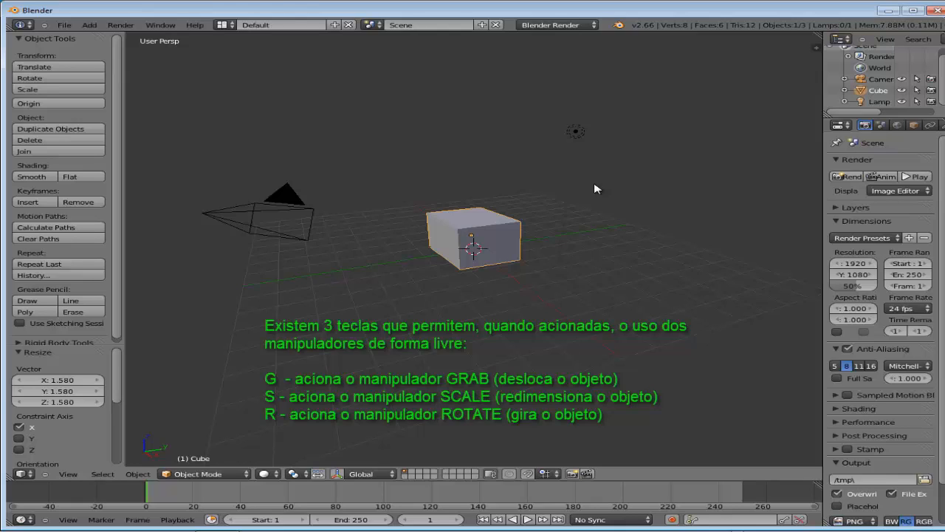
key(r)
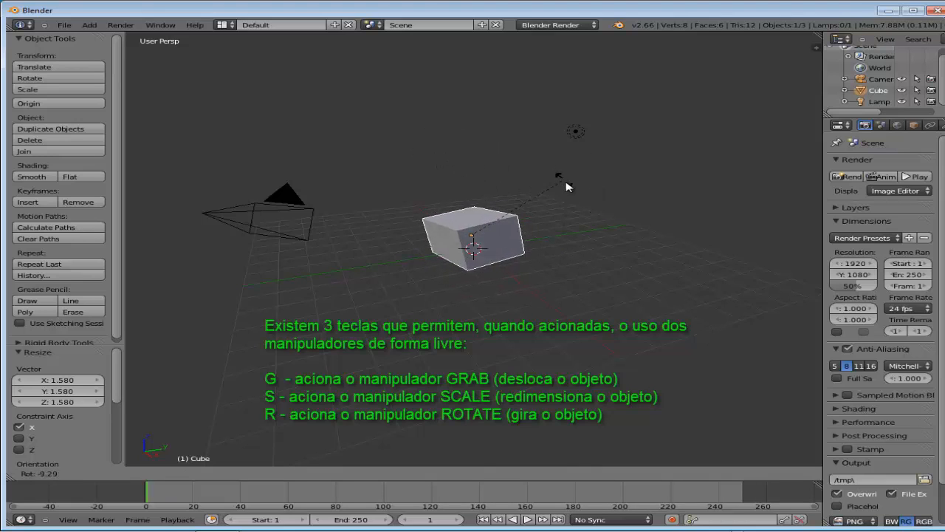
key(Escape)
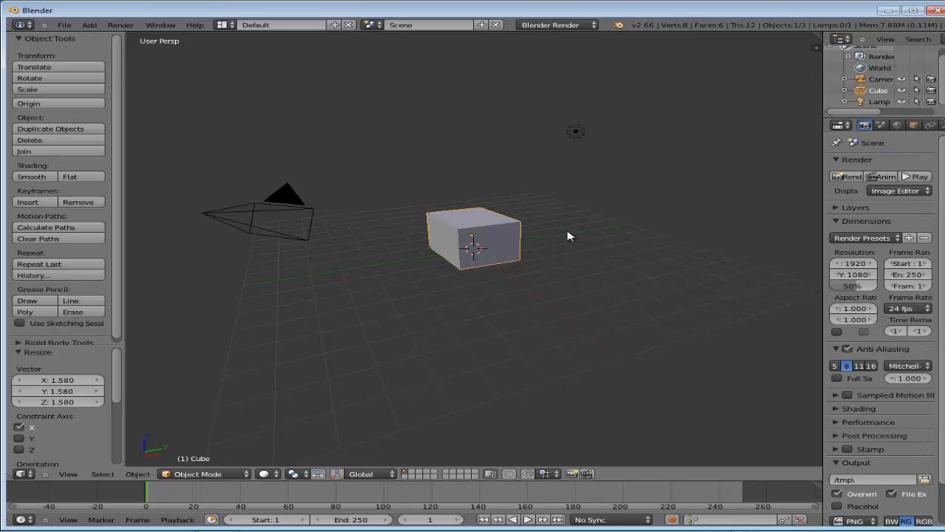
- Show the translate manipulator and move the cube along its axes, including about -0.56 along Y and 0.28 along X
click(336, 473)
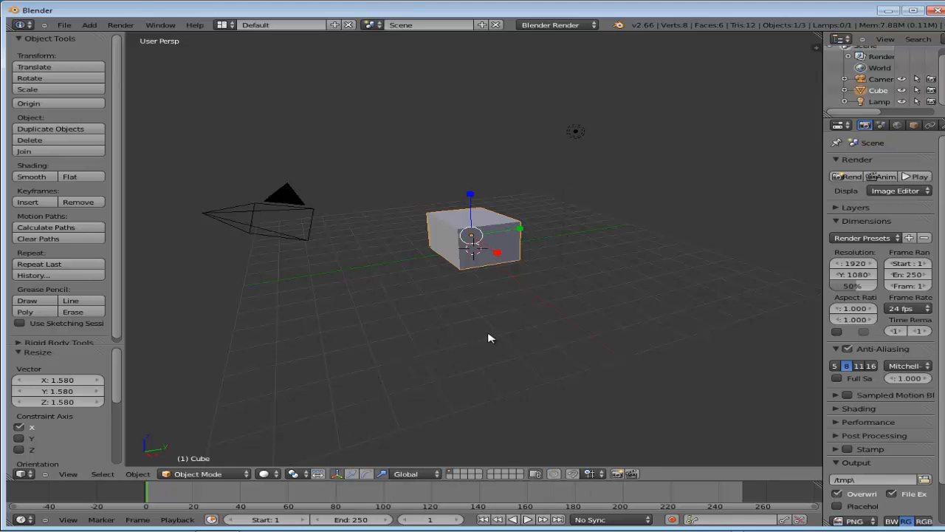
click(352, 475)
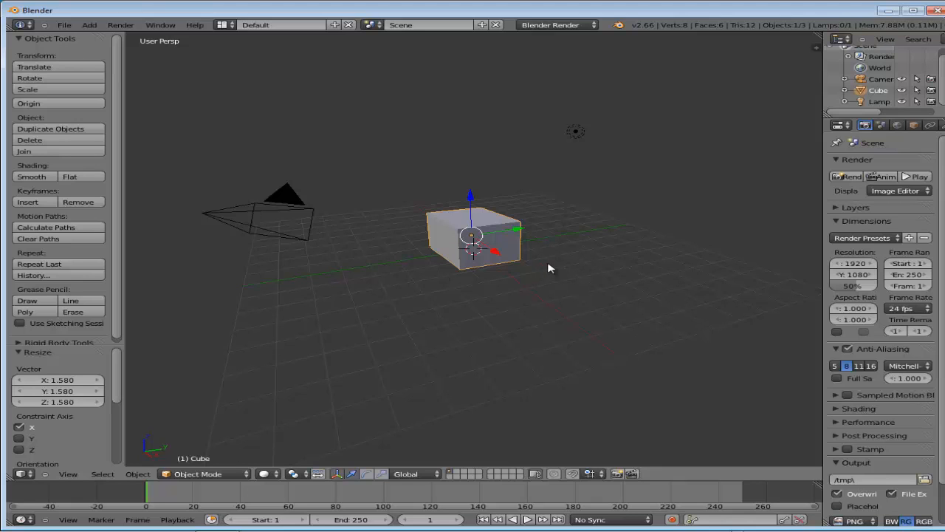
mouse_move(500, 258)
mouse_down()
mouse_move(544, 298)
mouse_move(625, 312)
mouse_move(489, 266)
mouse_move(570, 318)
mouse_move(504, 266)
mouse_up()
mouse_move(529, 237)
mouse_down()
mouse_move(630, 230)
mouse_move(384, 237)
mouse_move(533, 233)
mouse_move(512, 237)
mouse_up()
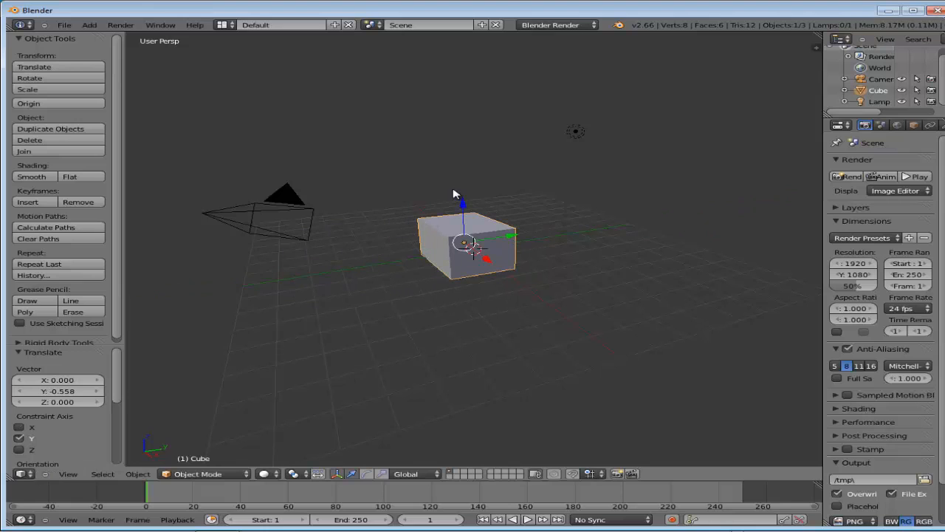
drag(465, 207, 500, 256)
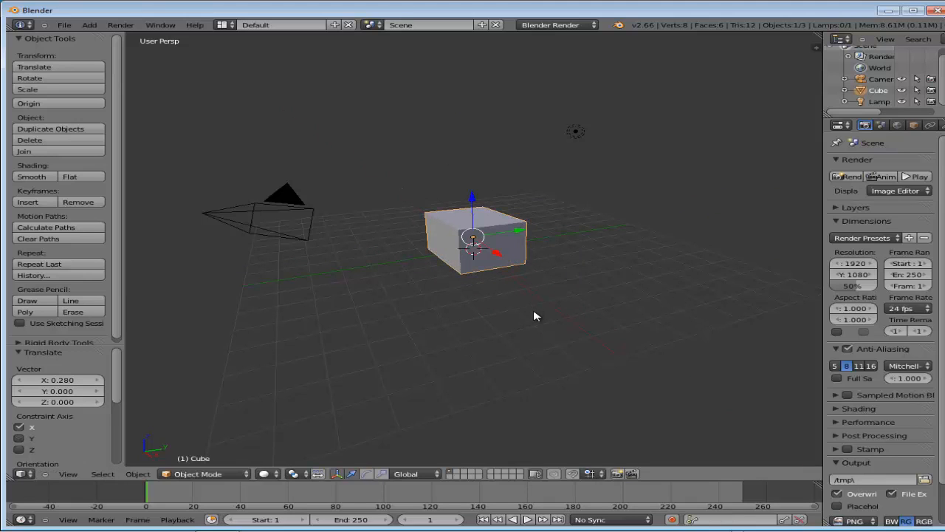
- Hide the manipulator and use axis-constrained Grab to move the cube about 0.65 along global X and about -0.69 along global Y
click(337, 474)
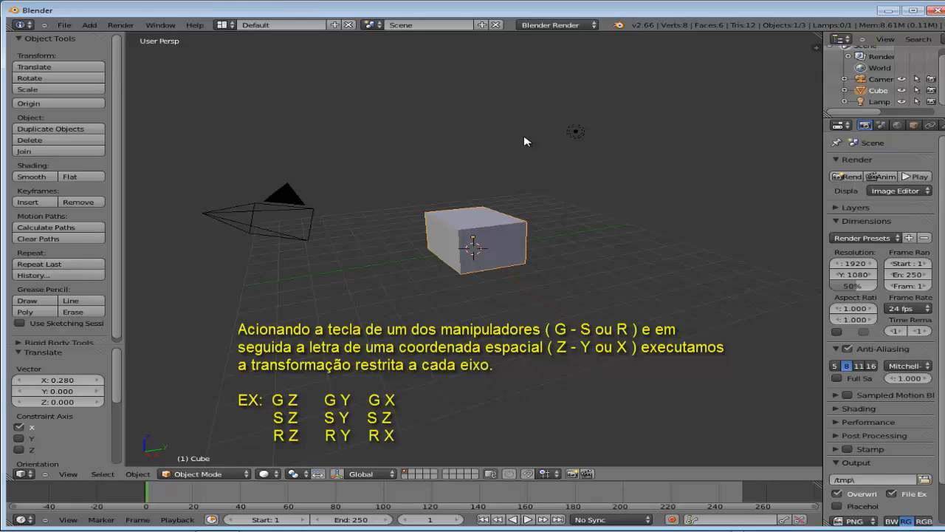
key(g)
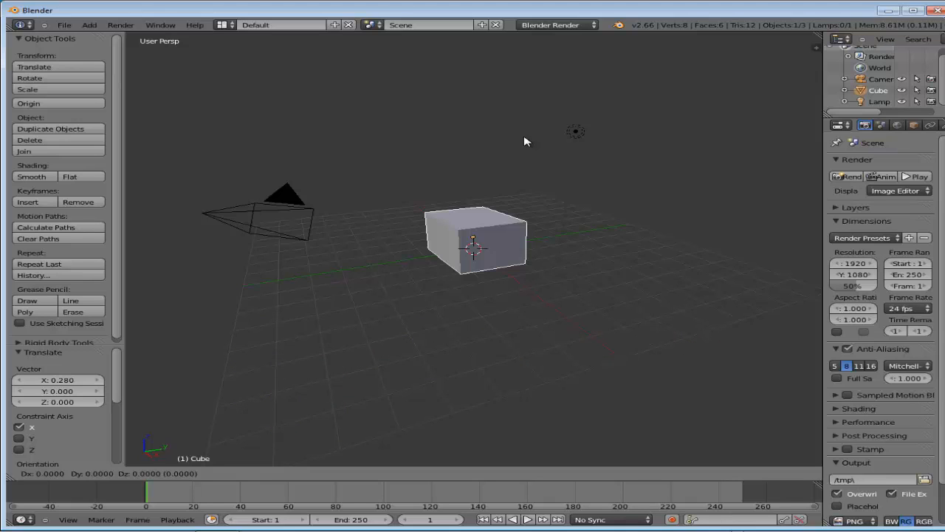
key(z)
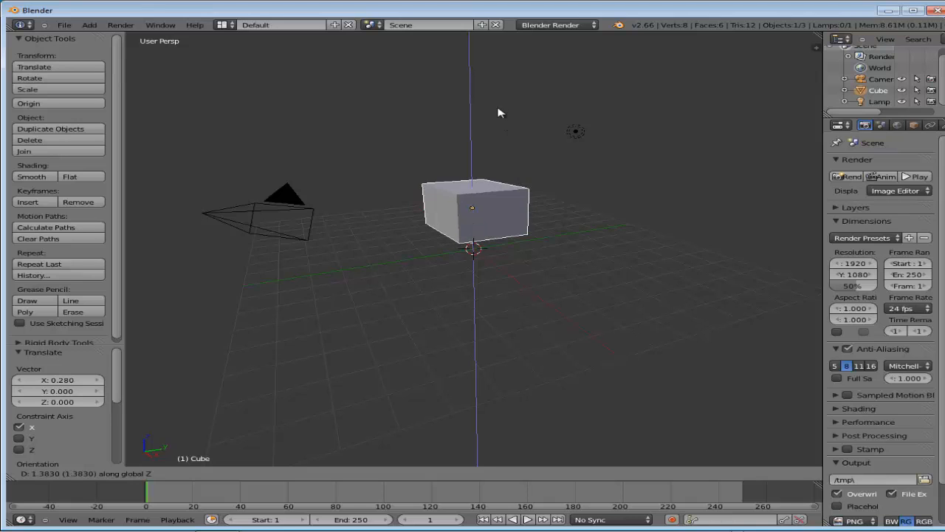
key(x)
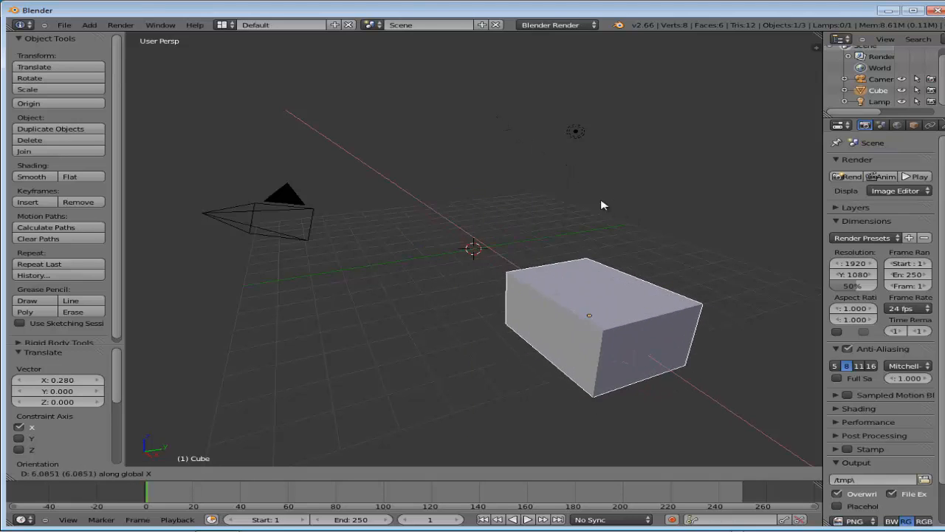
click(536, 145)
key(g)
key(y)
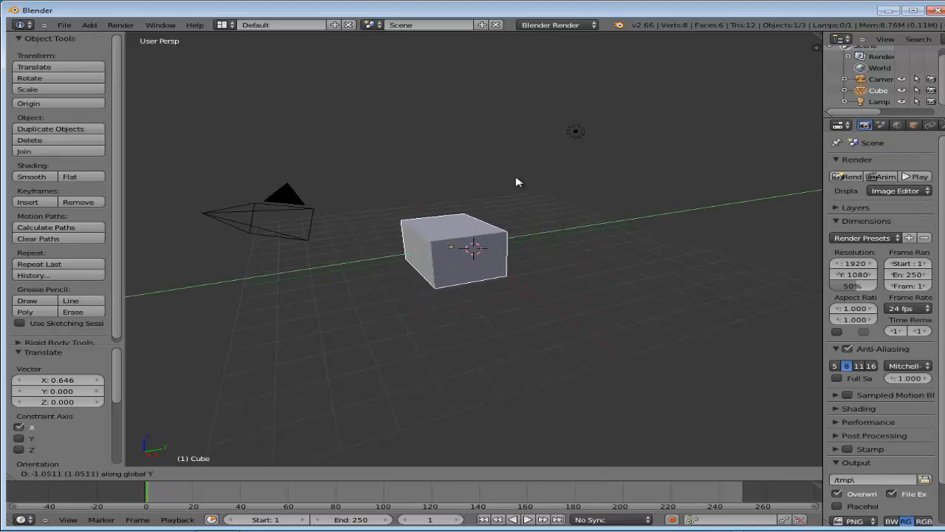
click(516, 200)
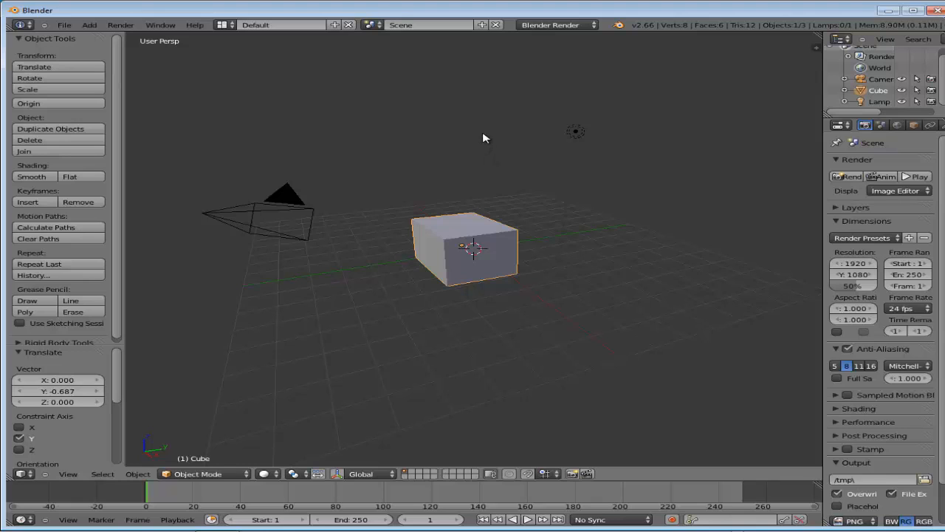
- Try scaling the cube along global X and along global Z, cancelling each attempt
key(s)
key(x)
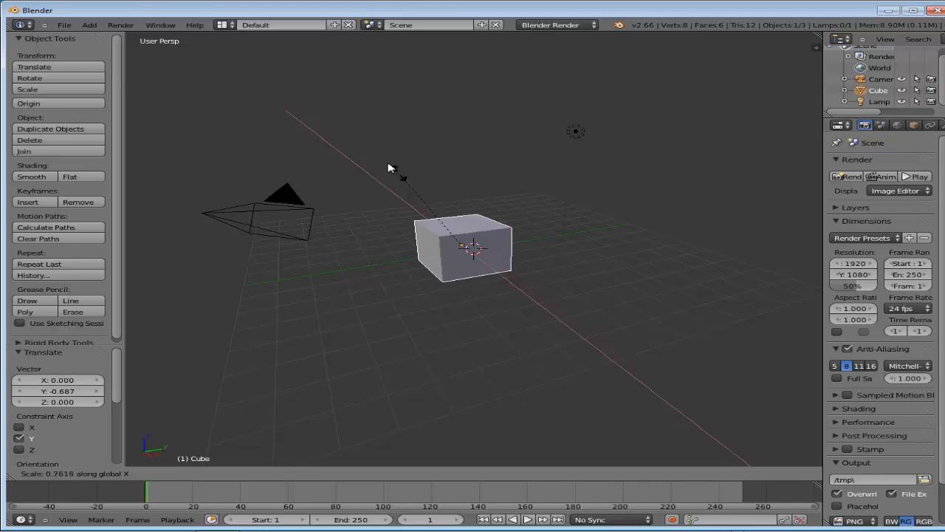
key(Escape)
key(s)
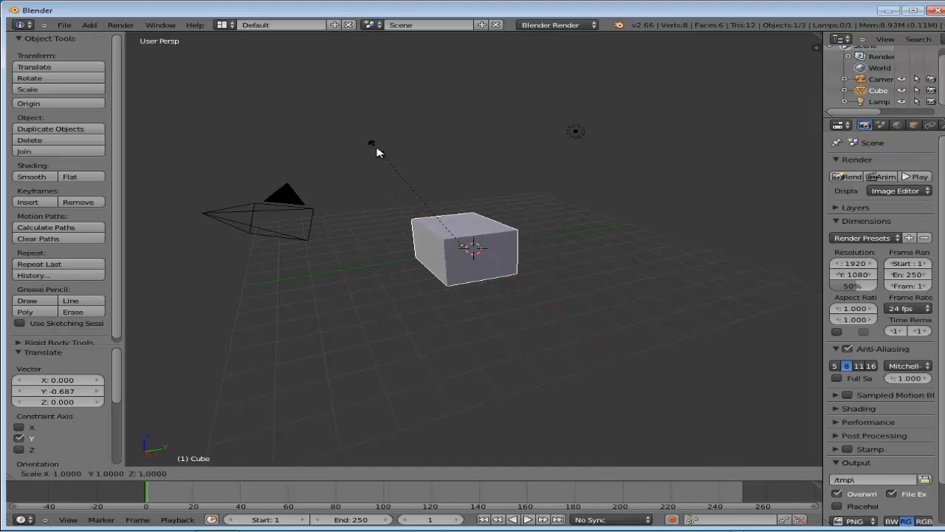
key(z)
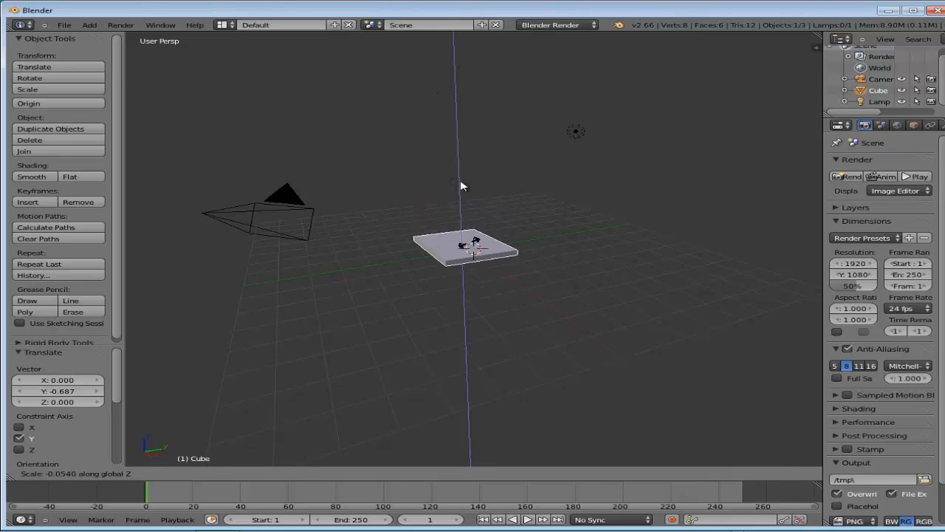
key(Escape)
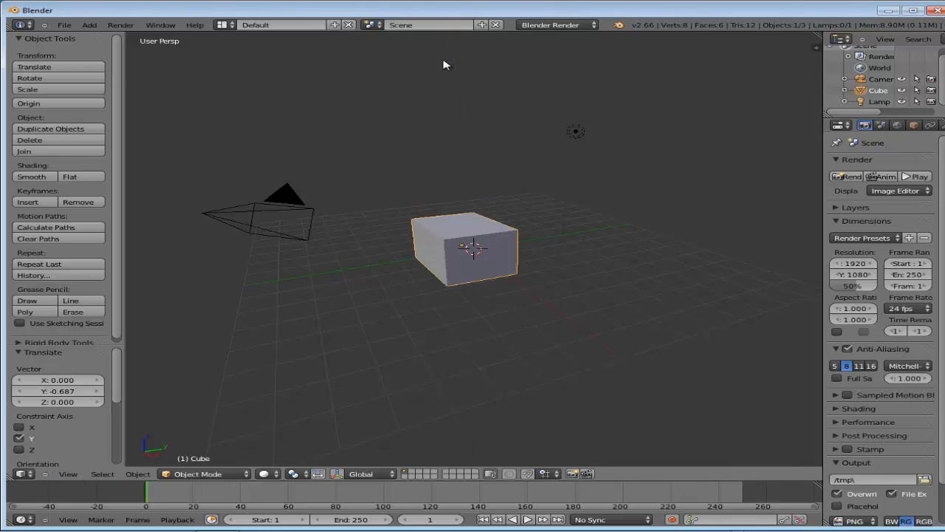
- Scale the cube along global Y by a factor of about 0.943
key(s)
key(y)
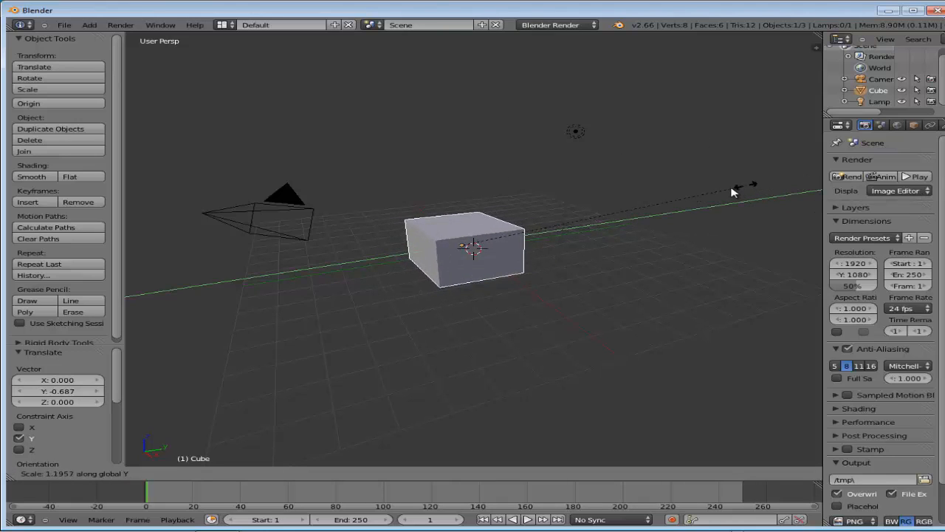
click(672, 196)
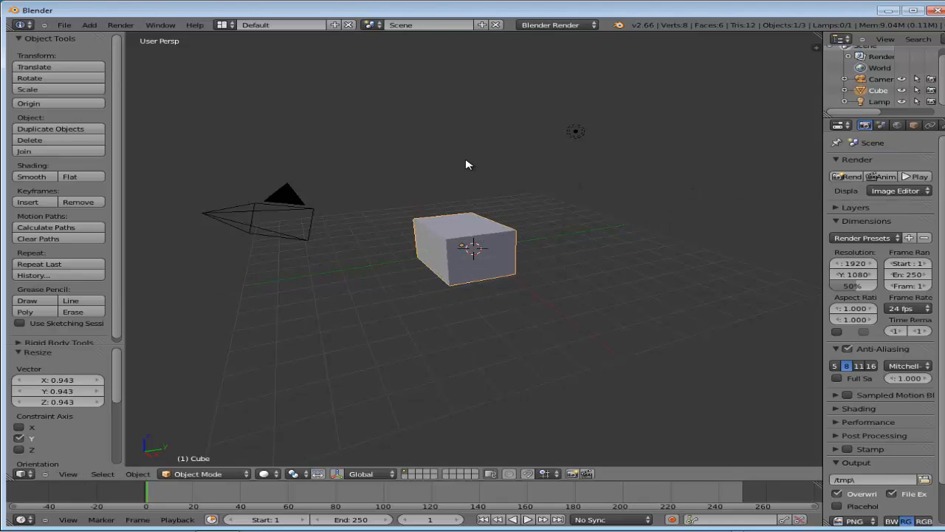
- Try rotating the cube about the global X, Z and Y axes one after another, cancelling each rotation
key(r)
key(x)
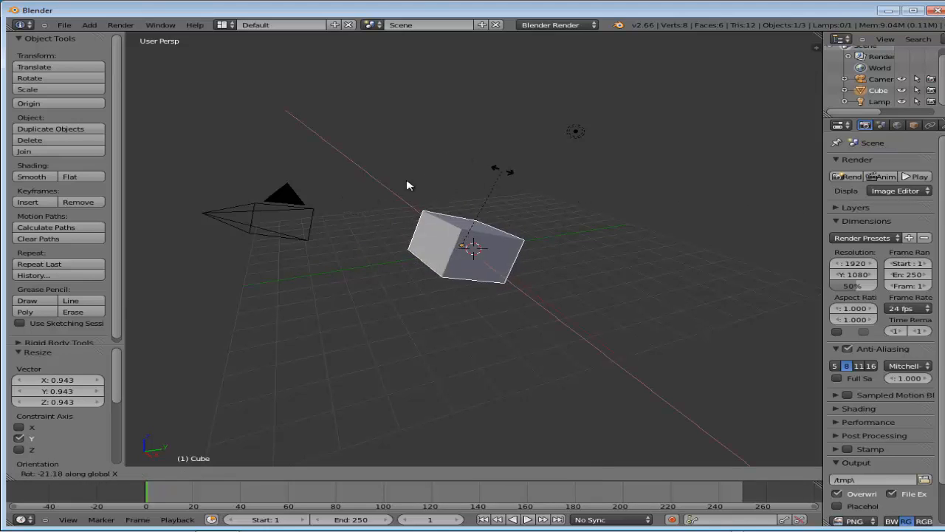
key(Escape)
key(r)
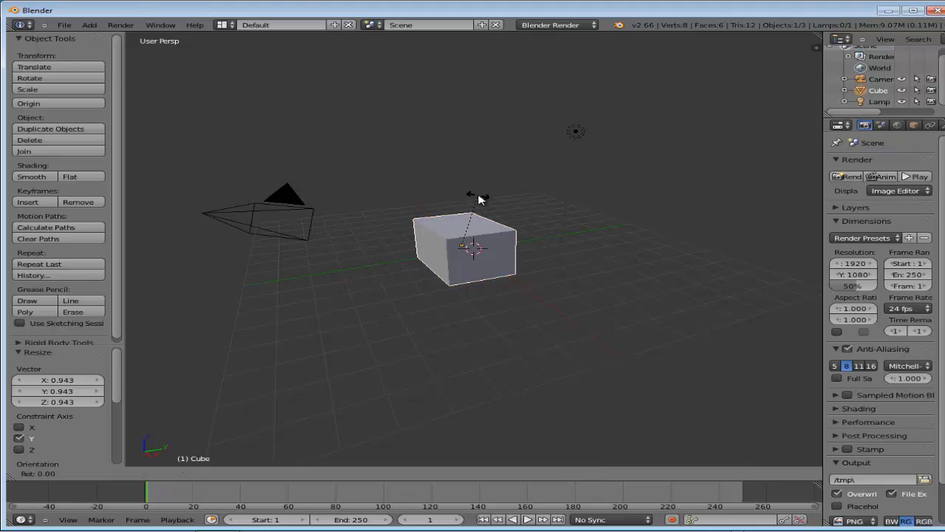
key(z)
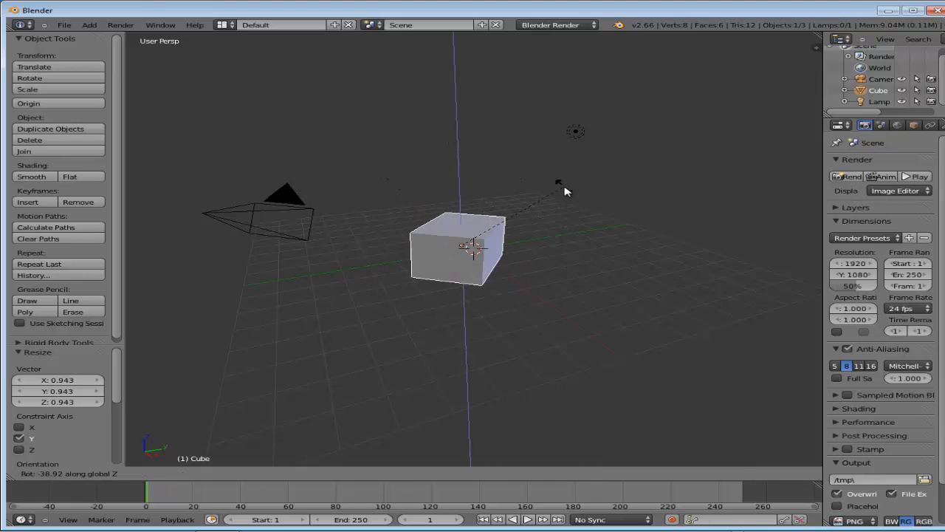
key(Escape)
key(r)
key(y)
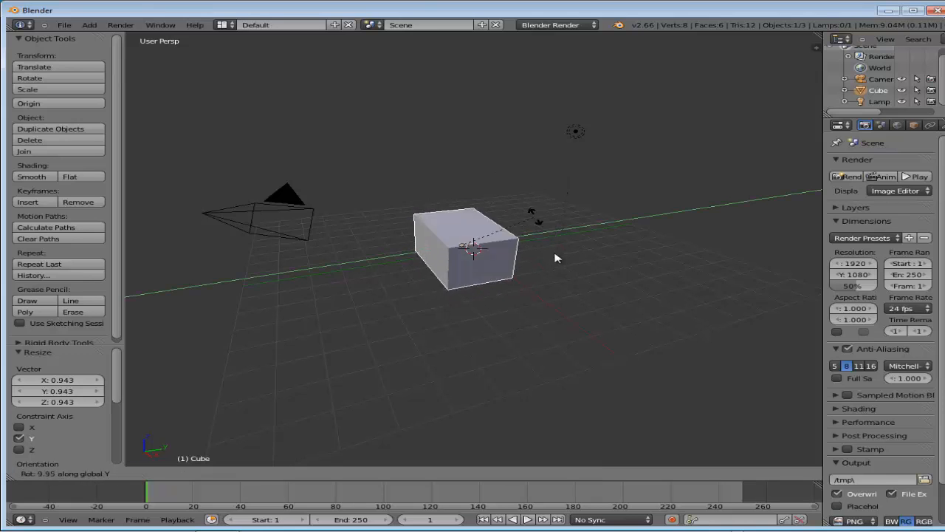
key(Escape)
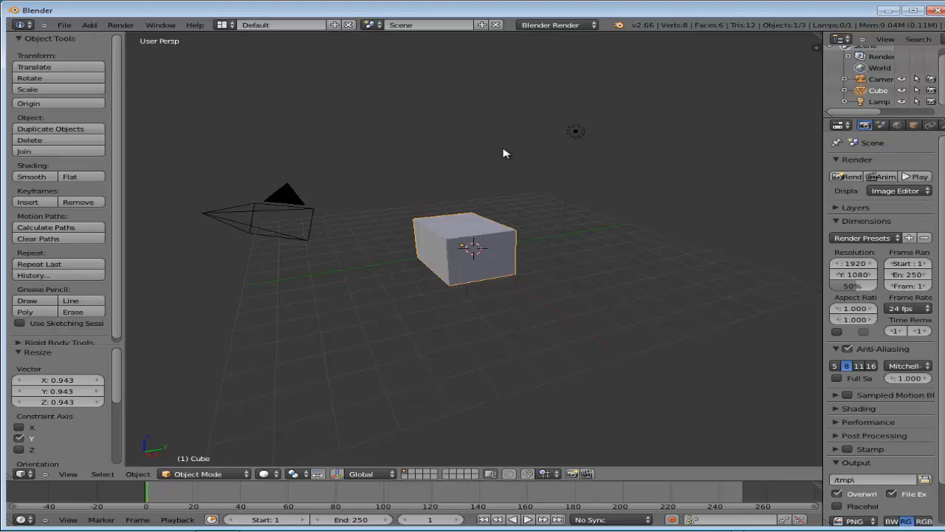
- Try unconstrained Rotate, Grab and Scale on the cube, cancelling each, and toggle the manipulator's display on and off
key(r)
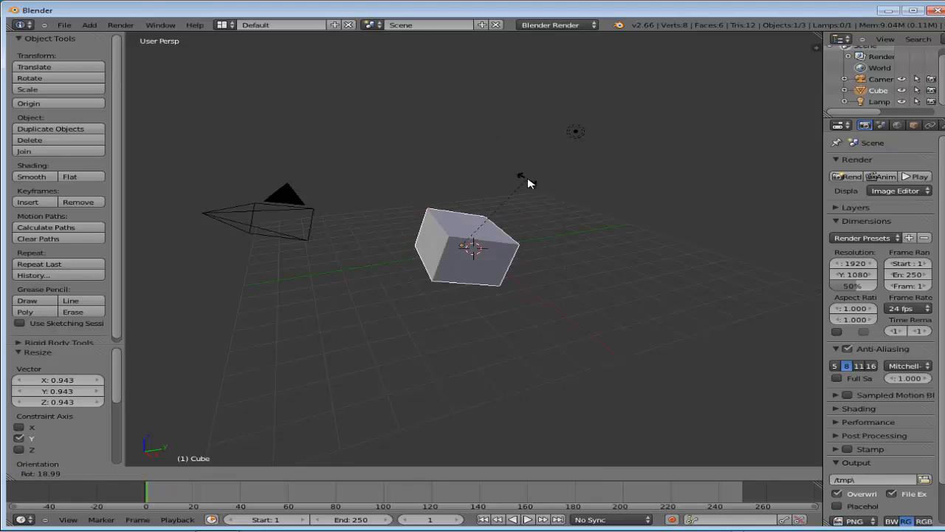
key(Escape)
key(g)
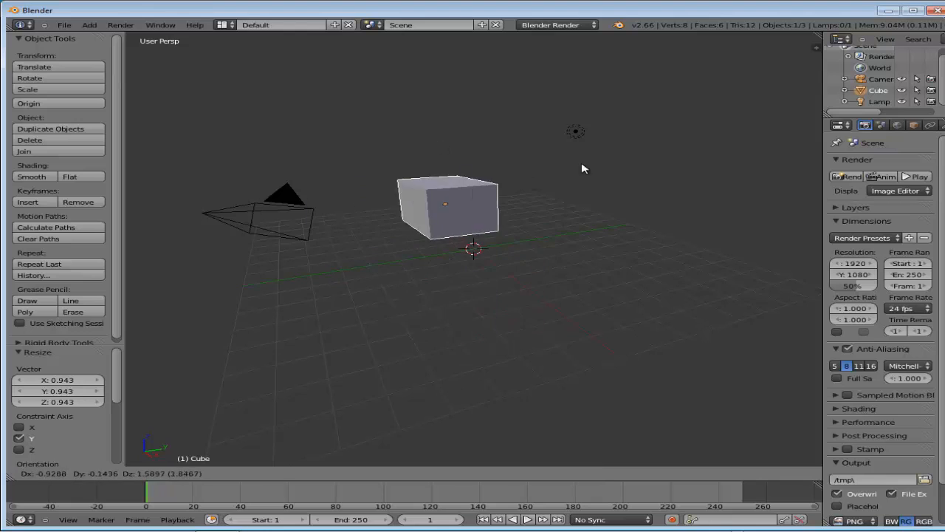
key(Escape)
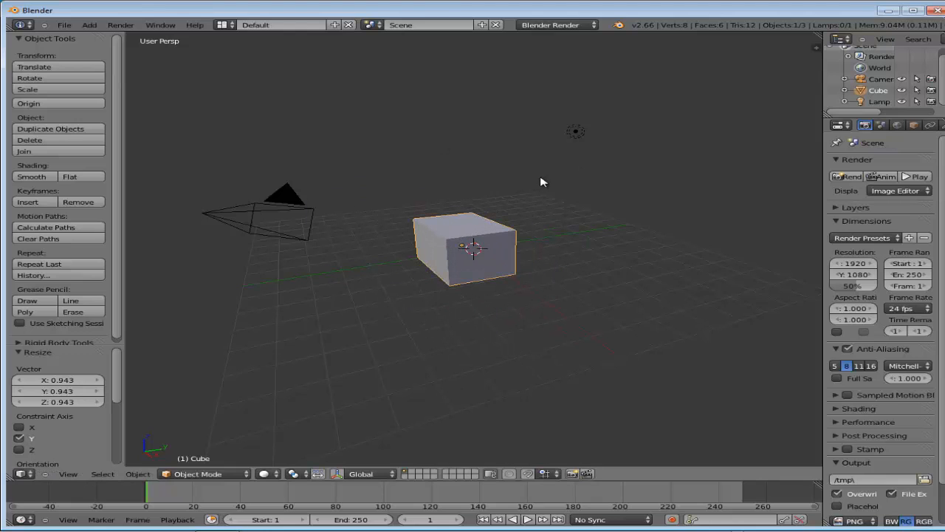
key(s)
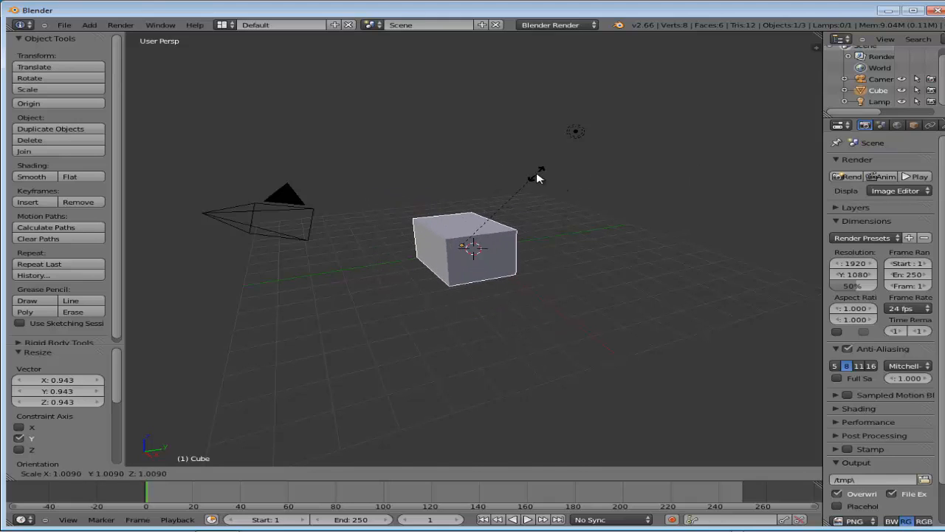
click(537, 178)
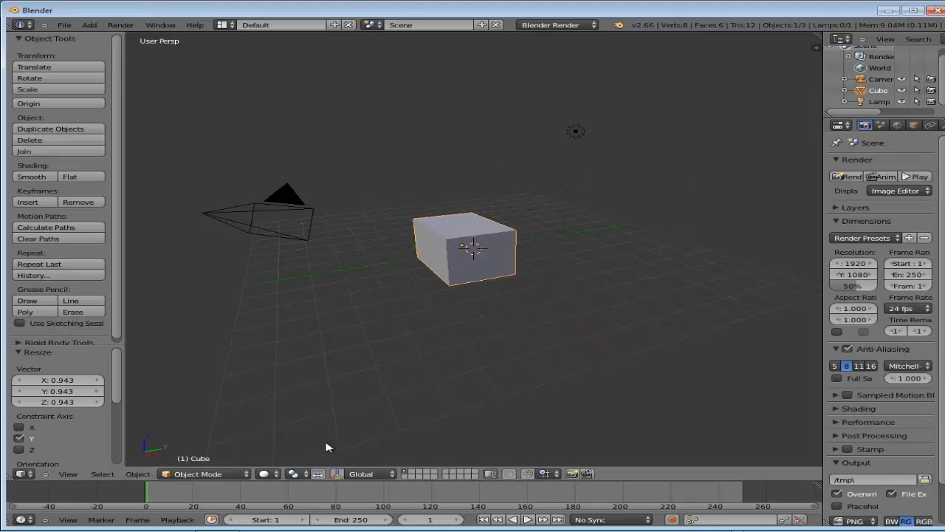
click(338, 474)
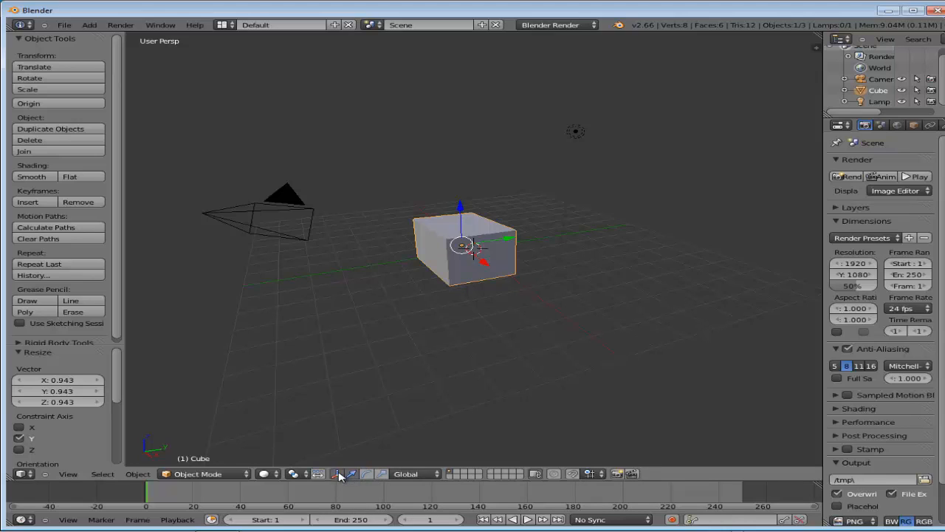
click(339, 475)
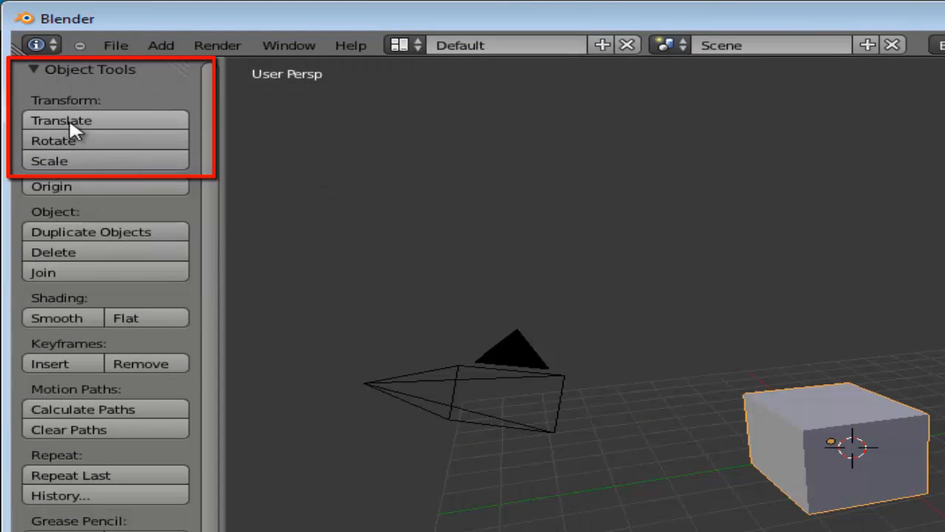
- Try the Translate, Rotate and Scale commands from the Object Tools on the cube, cancelling each one
click(70, 121)
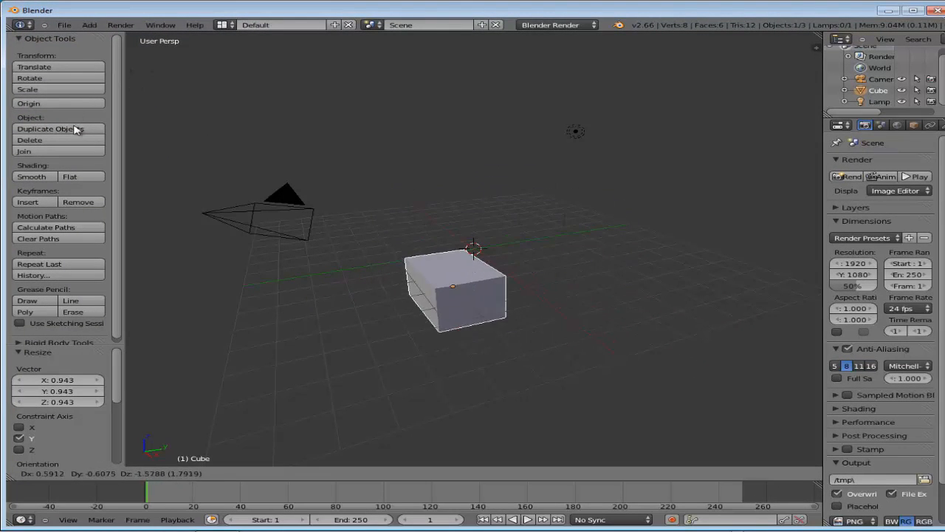
click(64, 88)
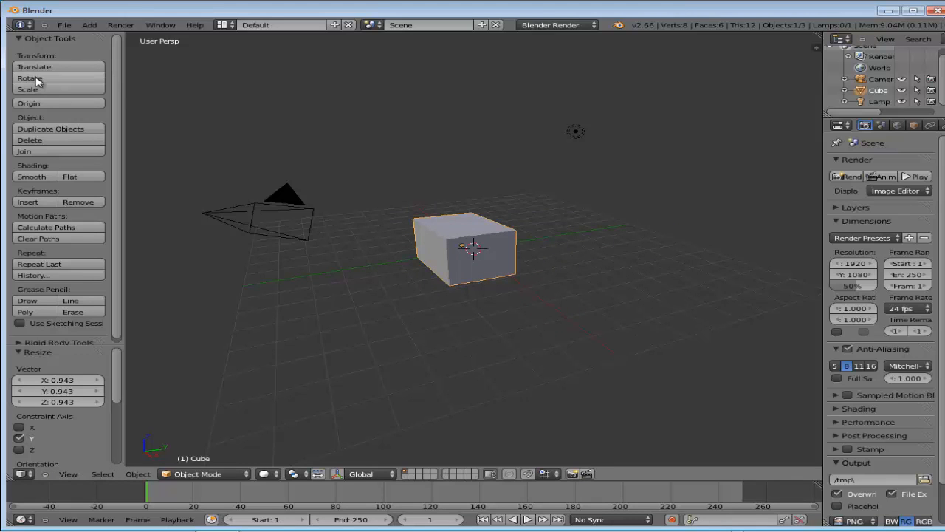
click(37, 80)
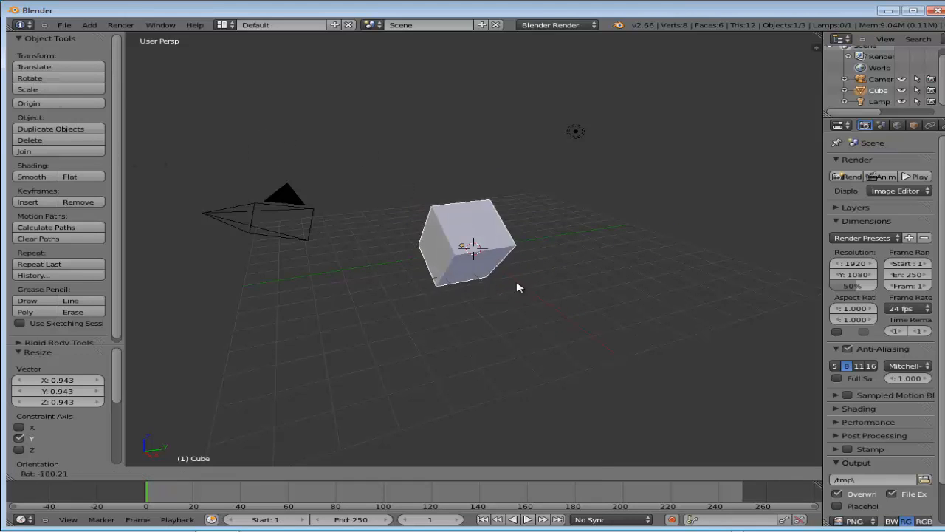
right_click(471, 180)
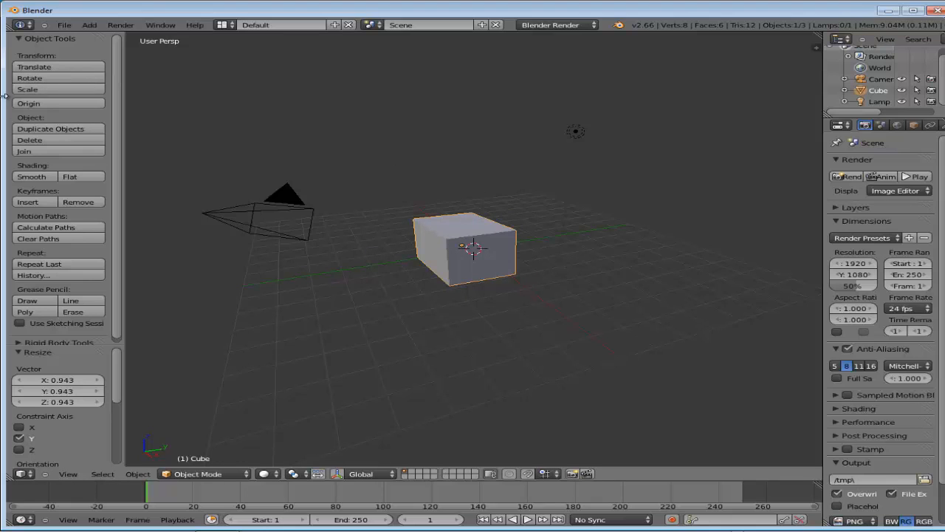
click(35, 90)
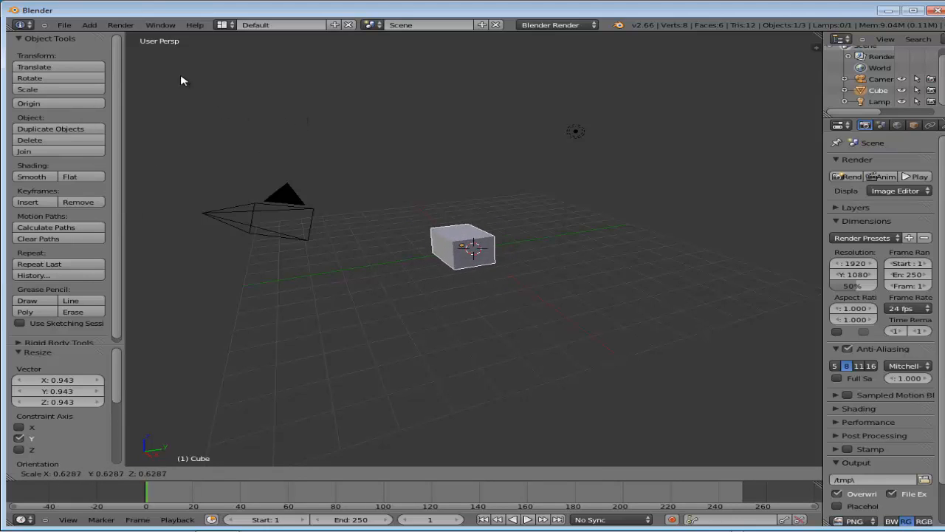
click(198, 114)
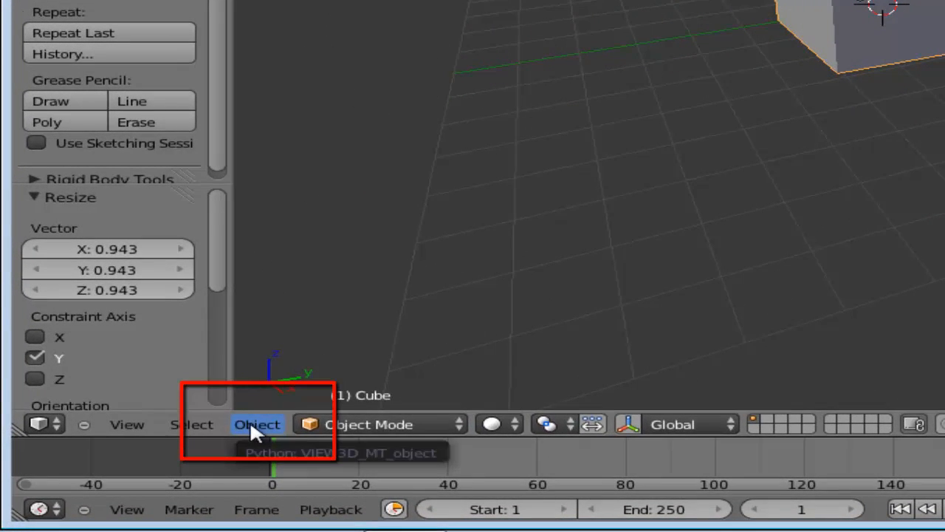
- Look through the object's Transform commands and try Rotate from them on the cube, cancelling the rotation
click(250, 420)
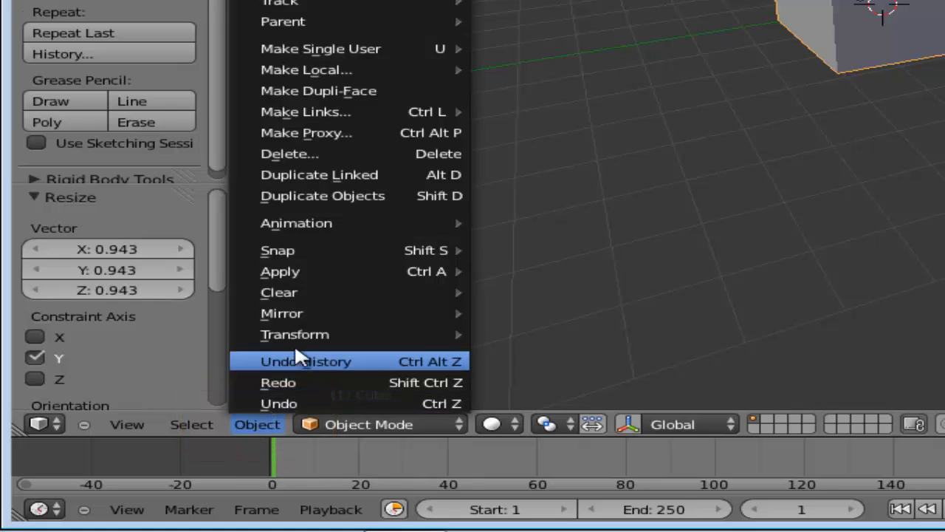
mouse_move(296, 337)
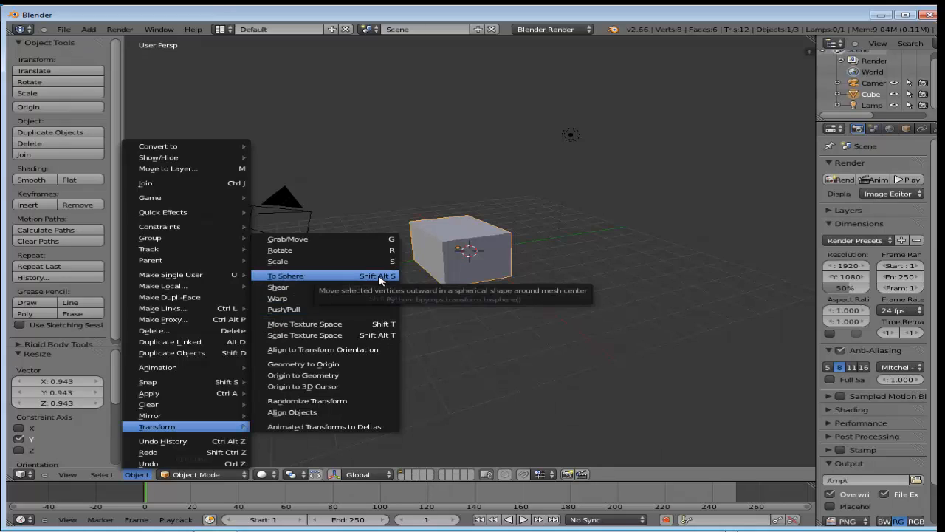
click(323, 251)
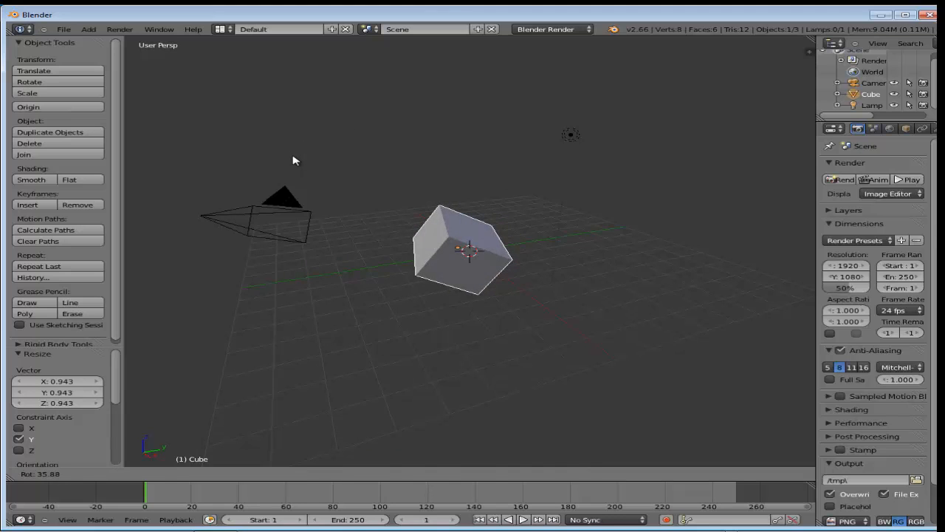
key(Escape)
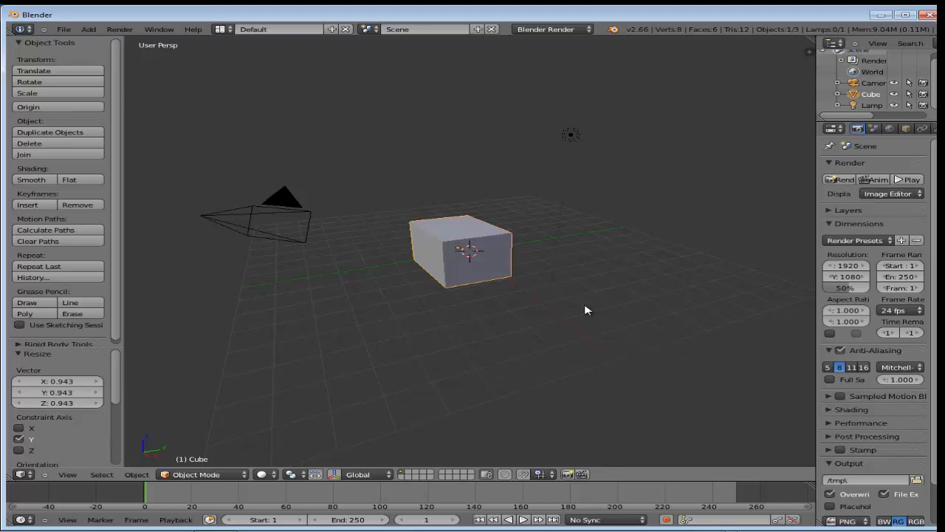
- Show the cube's transform properties, change its X location to about 3.209, and hide the properties again
key(n)
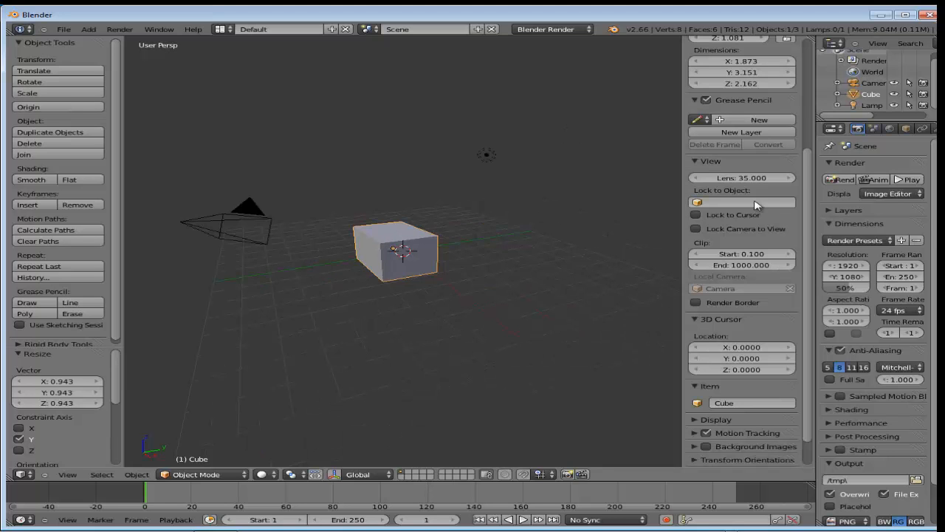
drag(808, 184, 817, 59)
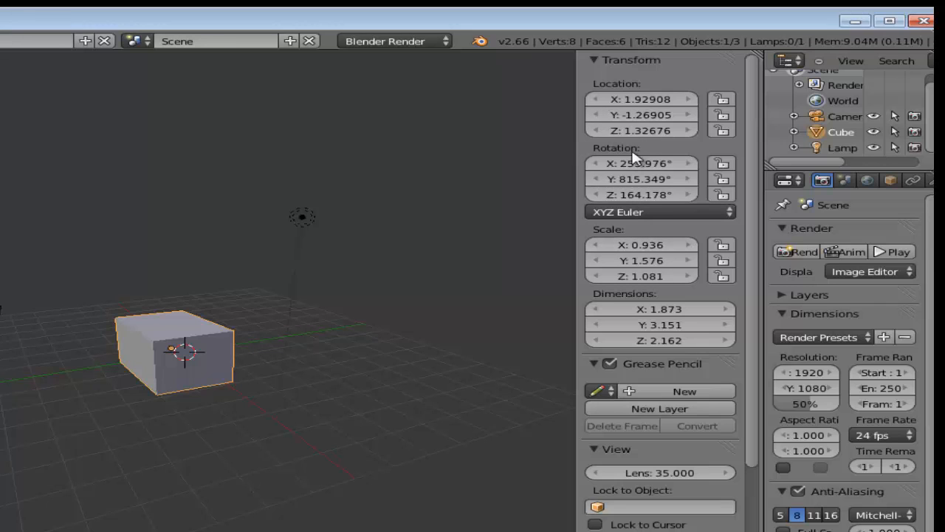
mouse_move(644, 102)
mouse_down()
mouse_move(655, 100)
mouse_move(644, 103)
mouse_up()
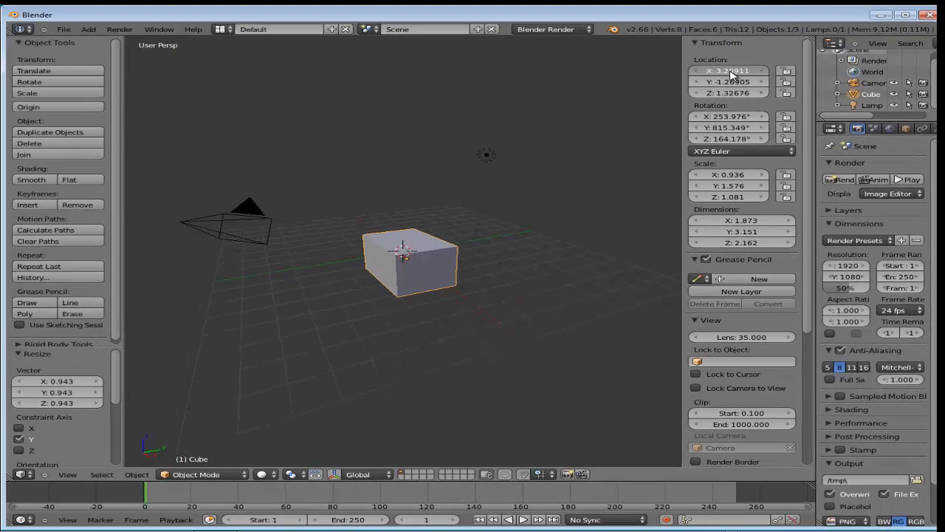
click(729, 74)
text(0)
click(545, 239)
key(n)
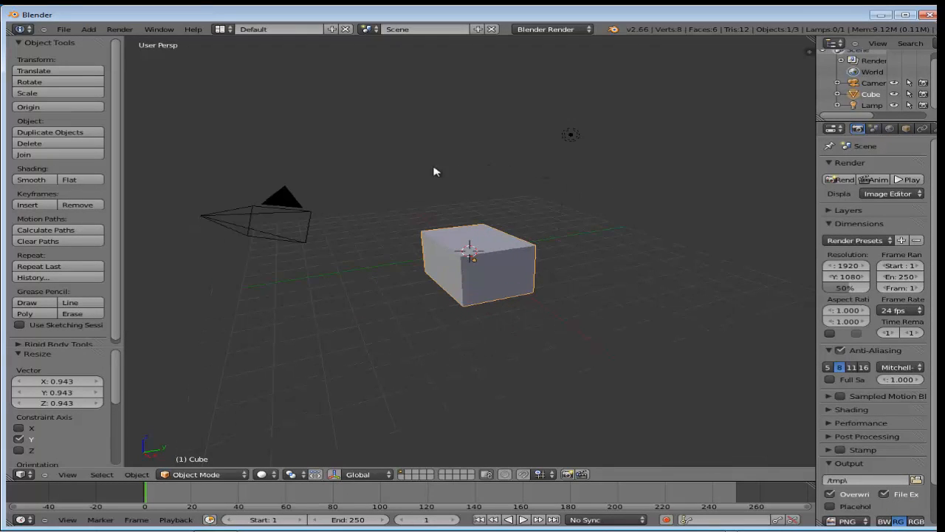